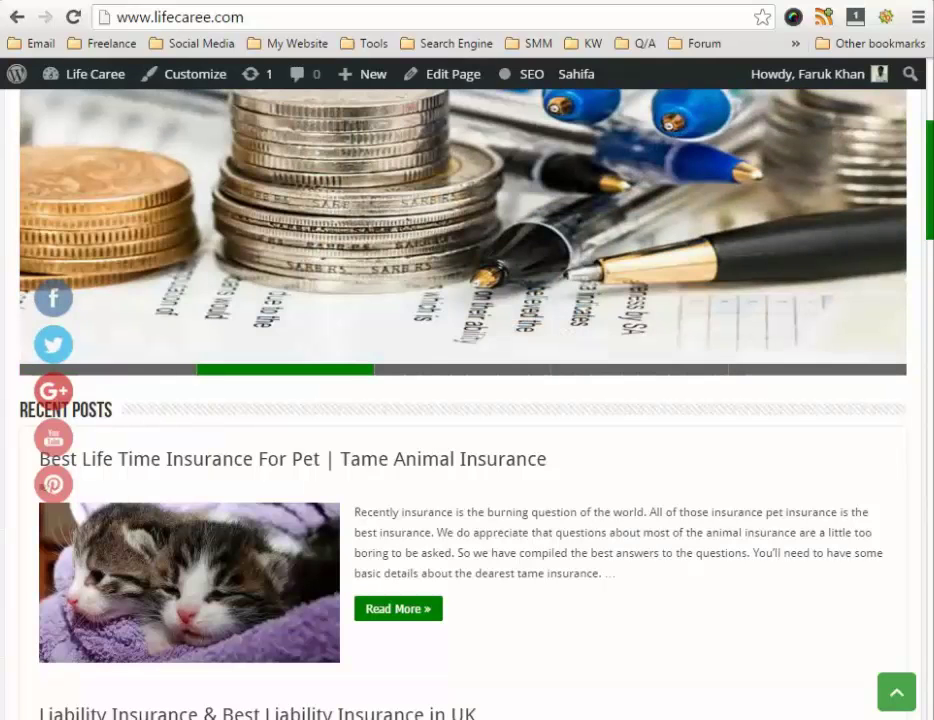
Step: Search Google for google analytics in a new tab and open the official Google Analytics site
key("ctrl+t")
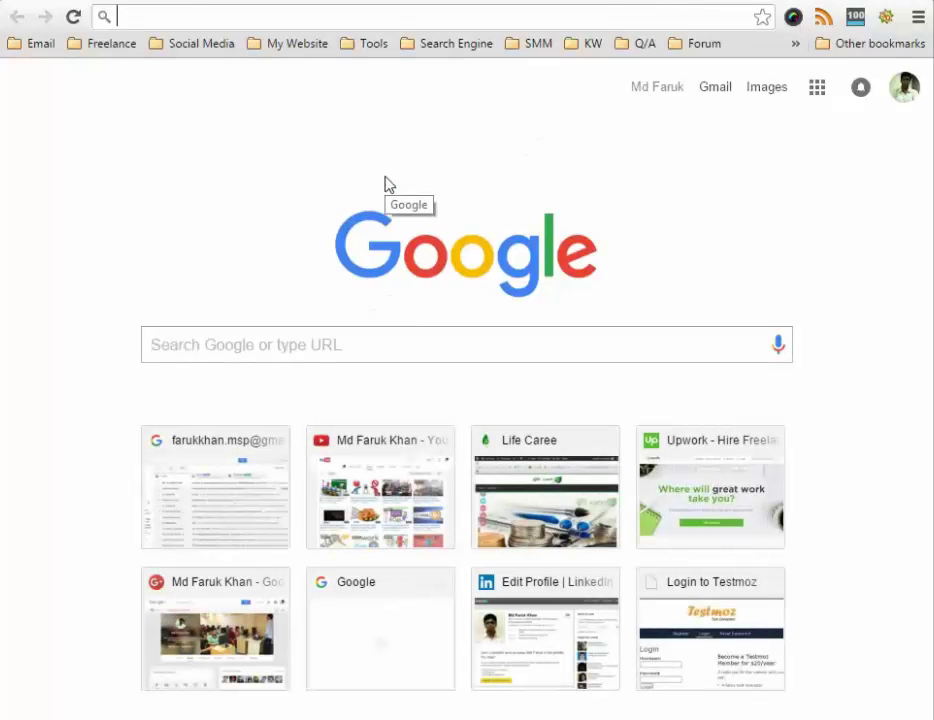
type("goo")
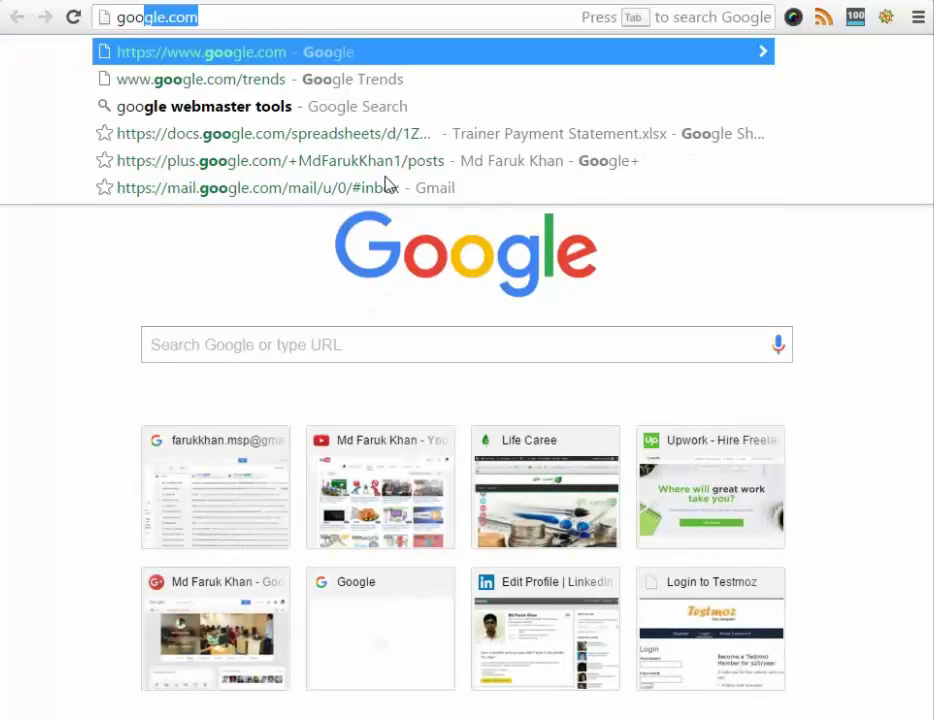
type("gle an")
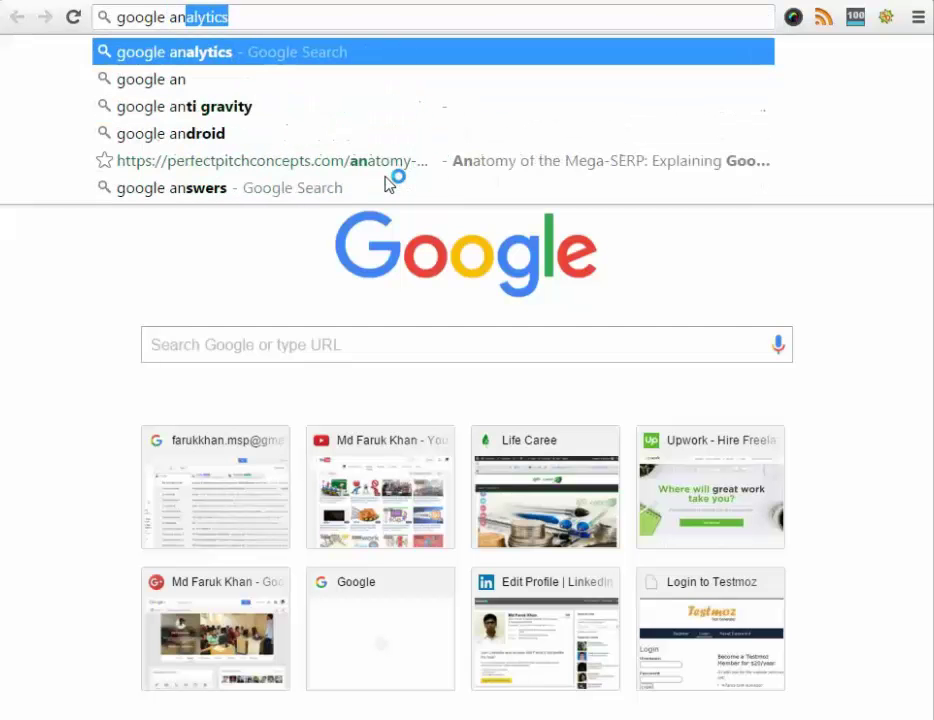
key("Return")
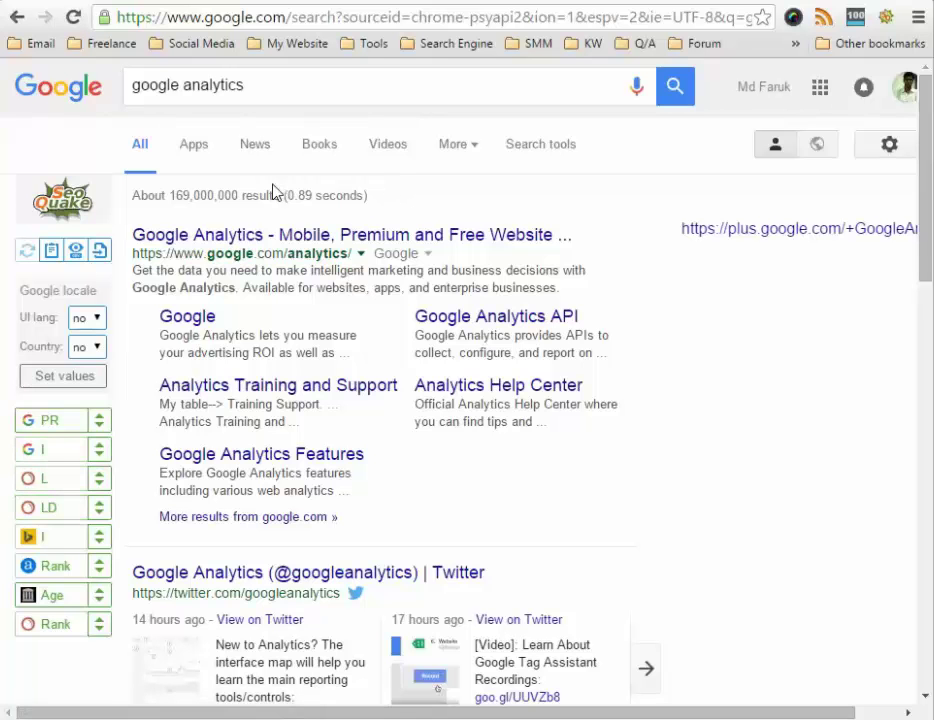
left_click(210, 234)
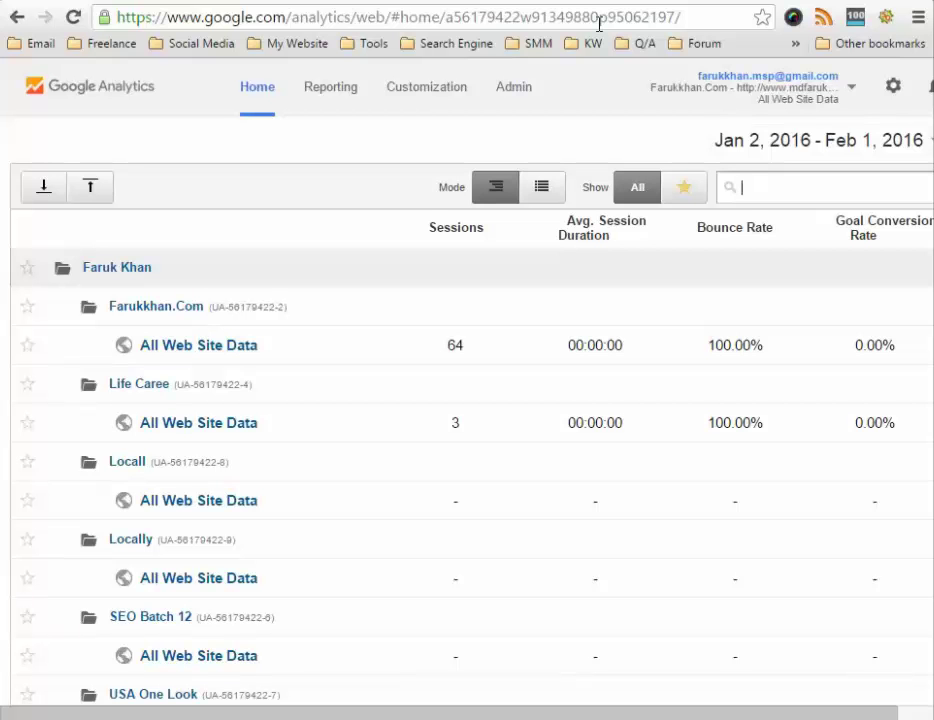
Step: Start a new website property in the account's administration settings and name the website Life Caree.com
left_click(517, 93)
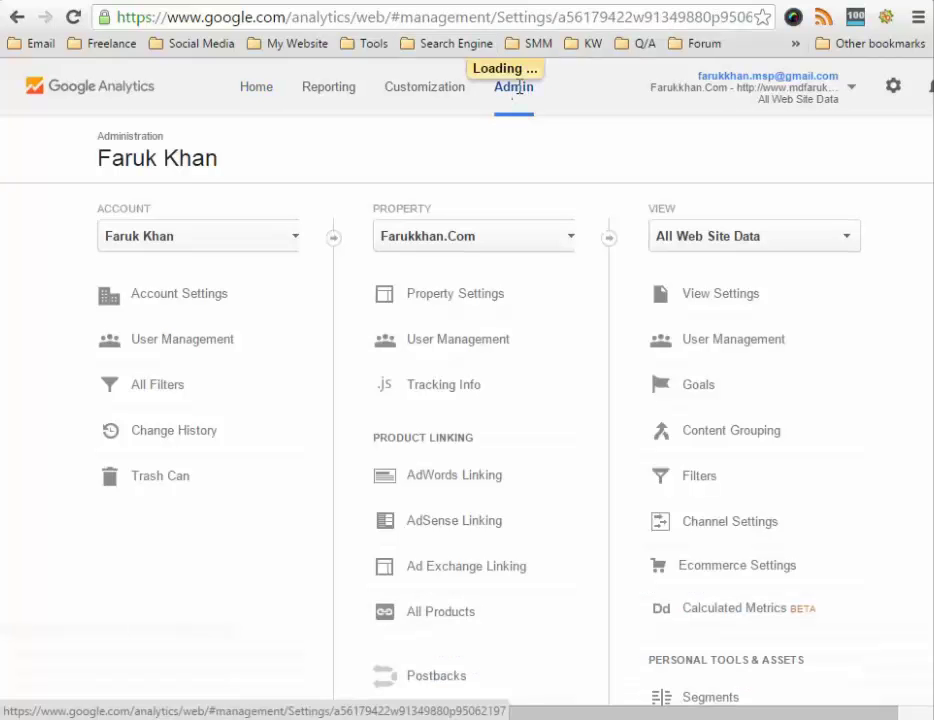
left_click(569, 242)
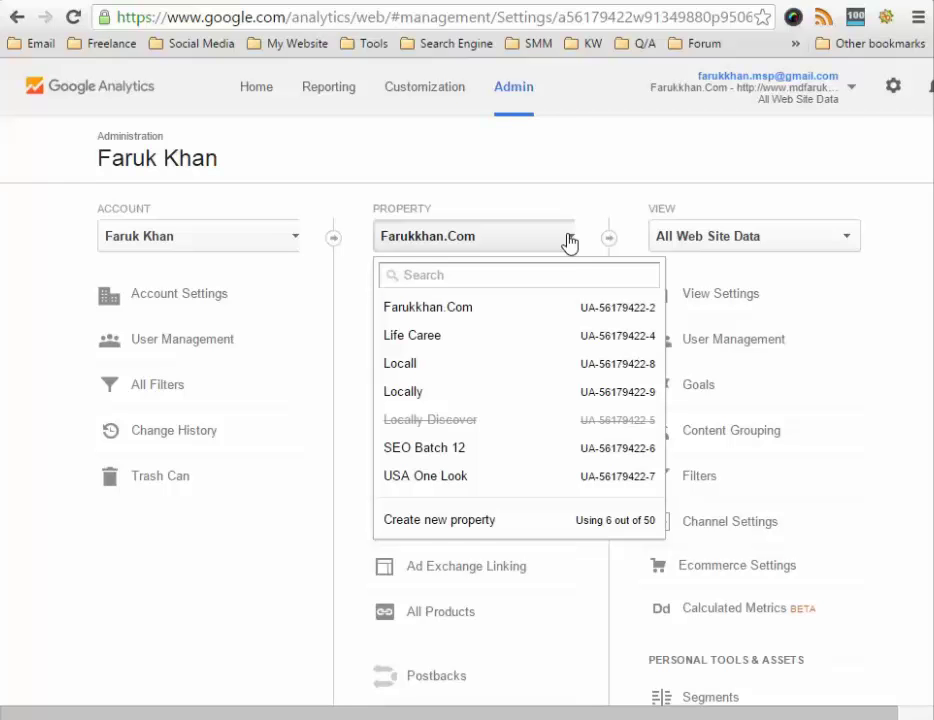
scroll(569, 250, "down", 1)
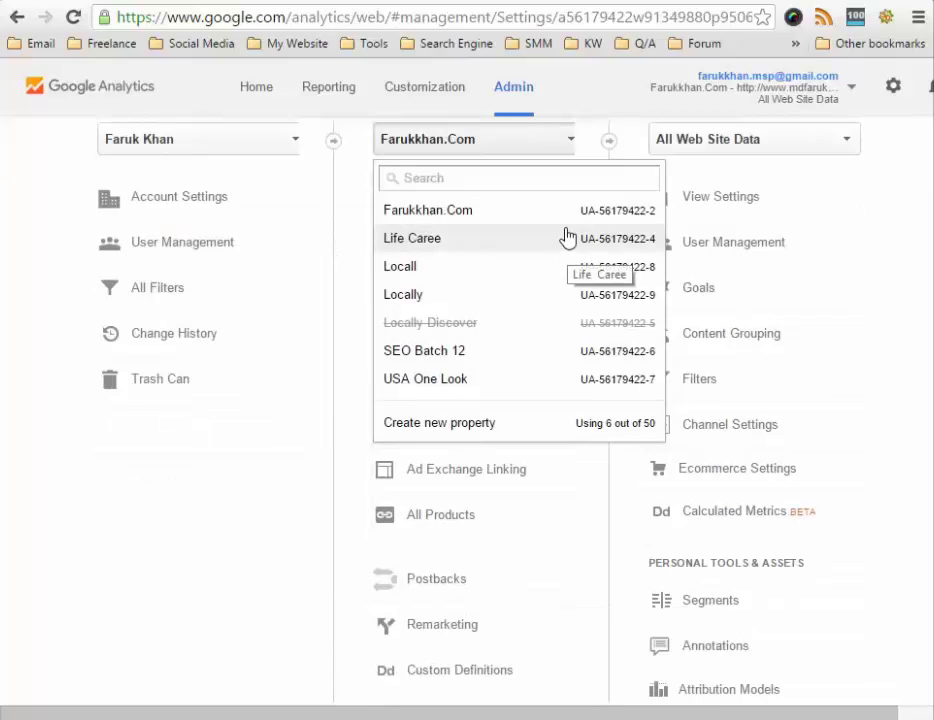
left_click(460, 424)
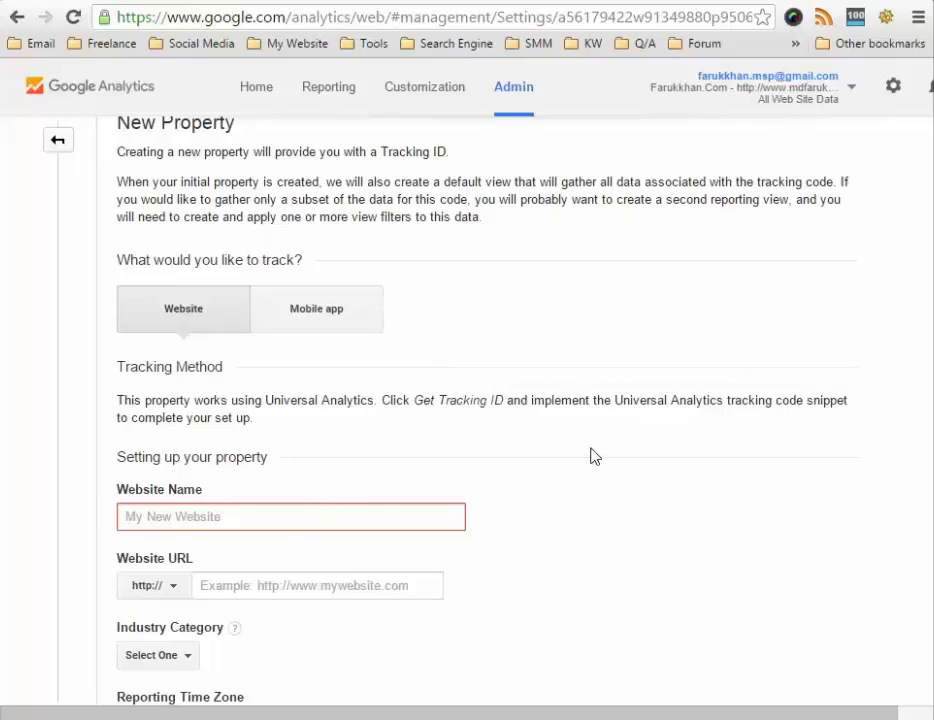
type("Life ")
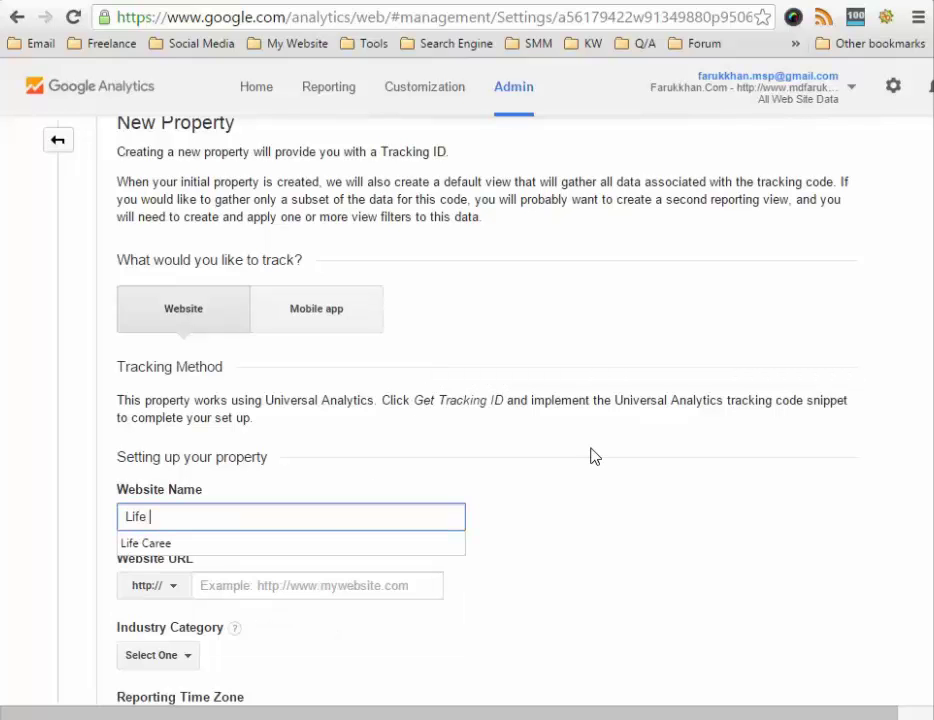
type("Caree.com")
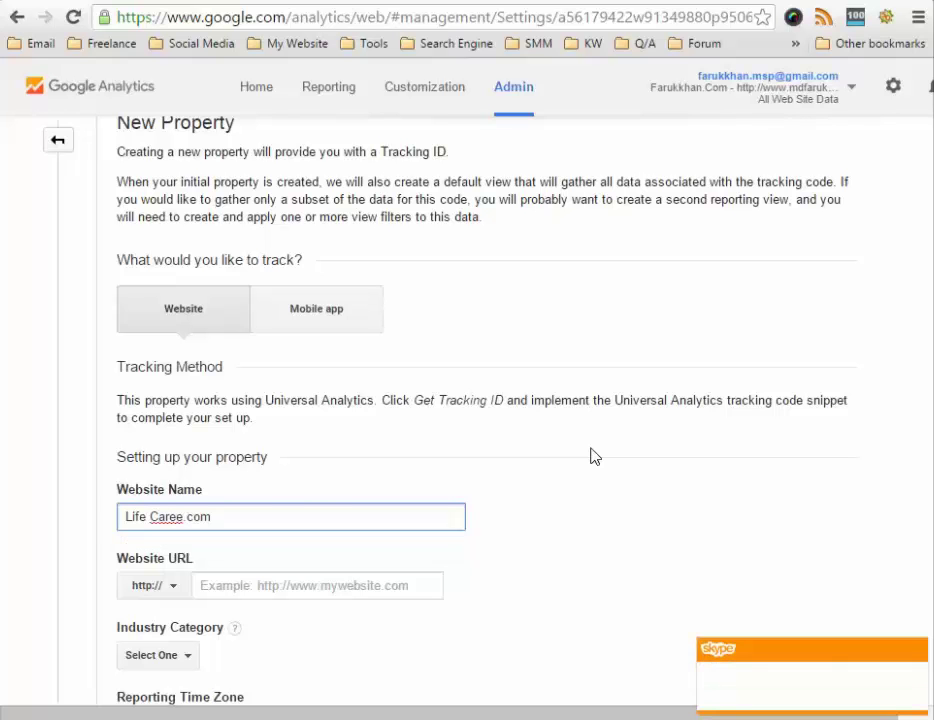
Step: Copy the Life Caree site's address from its open tab and paste it as the new property's website URL
scroll(240, 500, "down", 1)
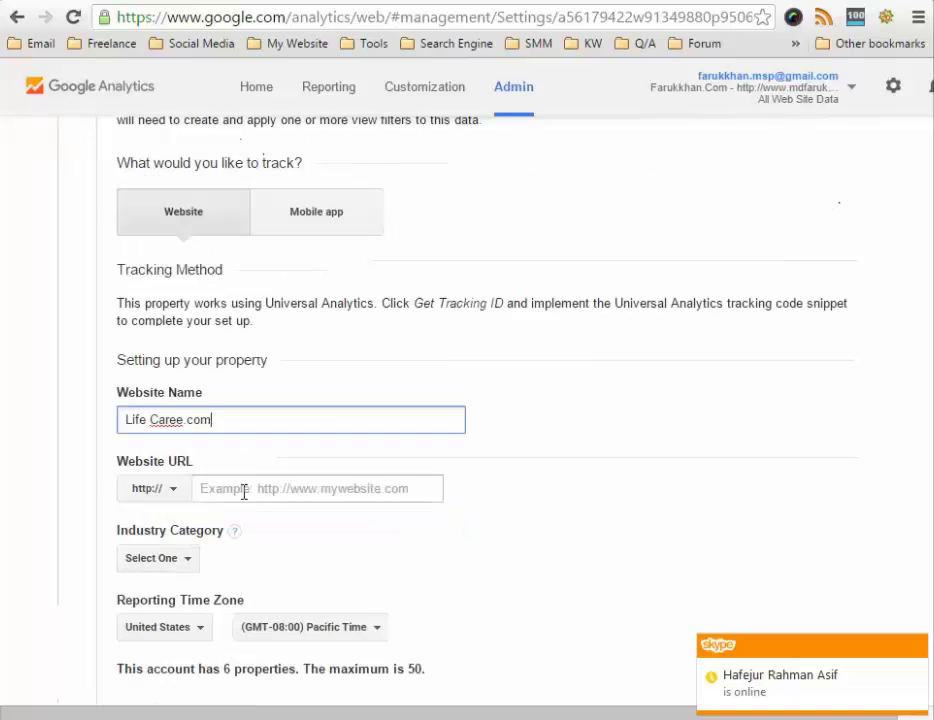
left_click(225, 488)
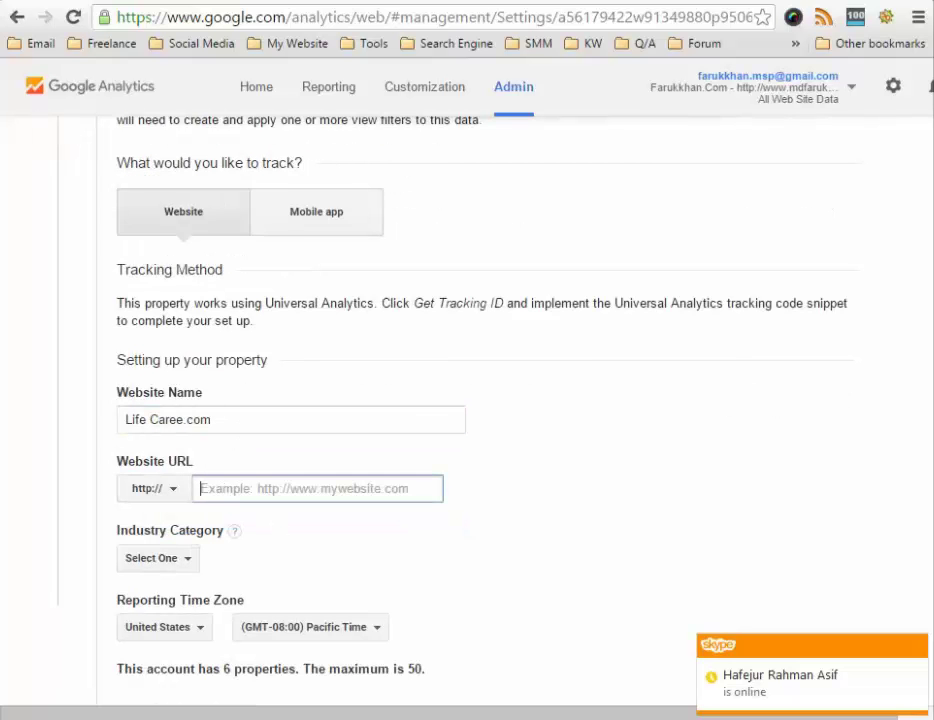
left_click(456, 1)
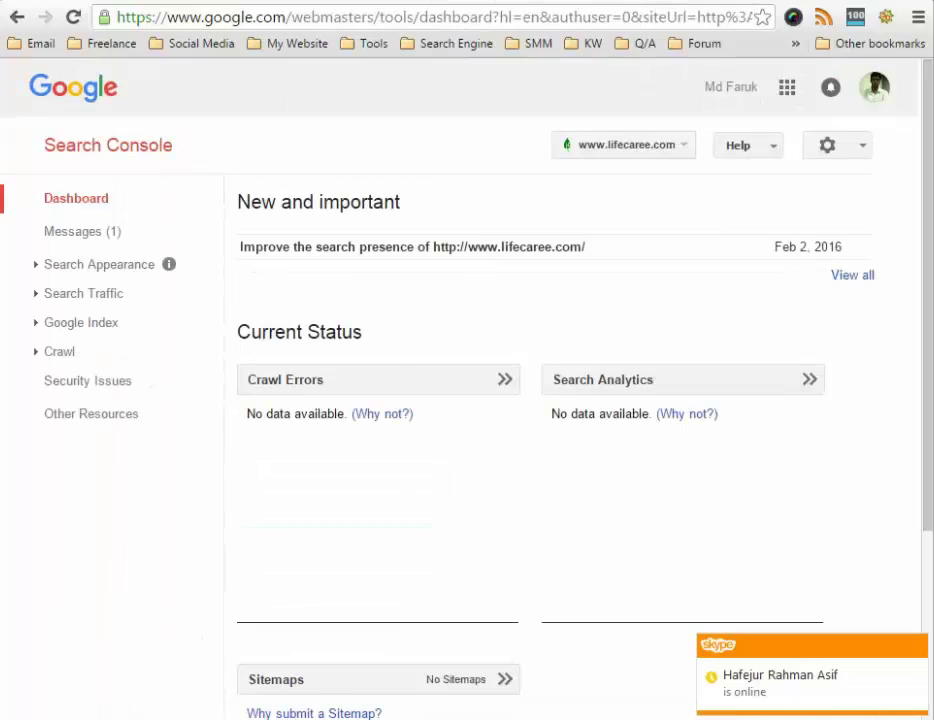
left_click(286, 2)
left_click(286, 14)
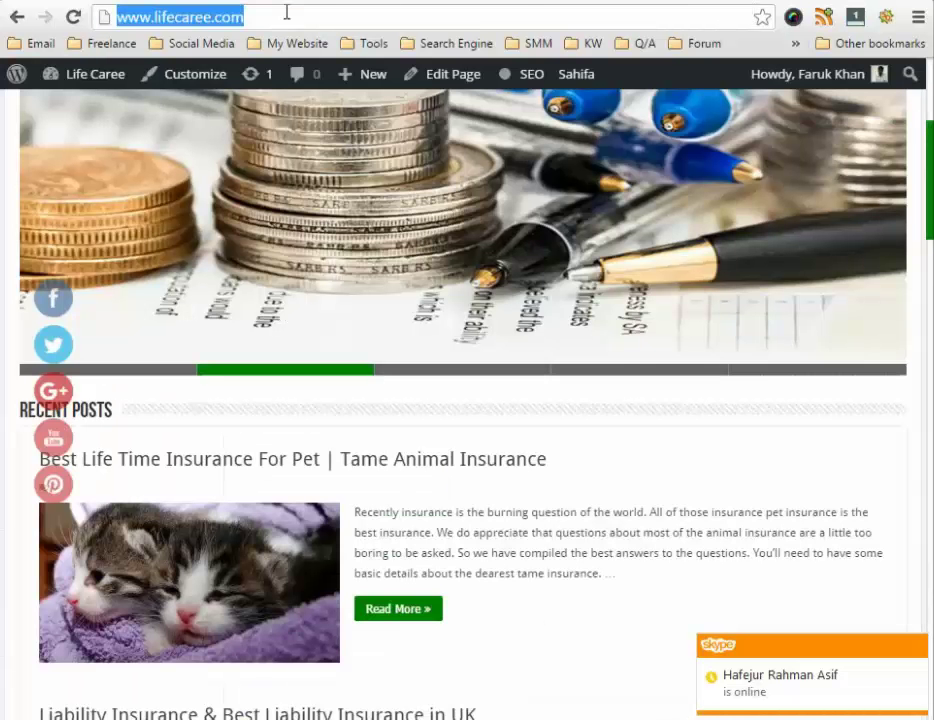
key("ctrl+c")
key("ctrl+Tab")
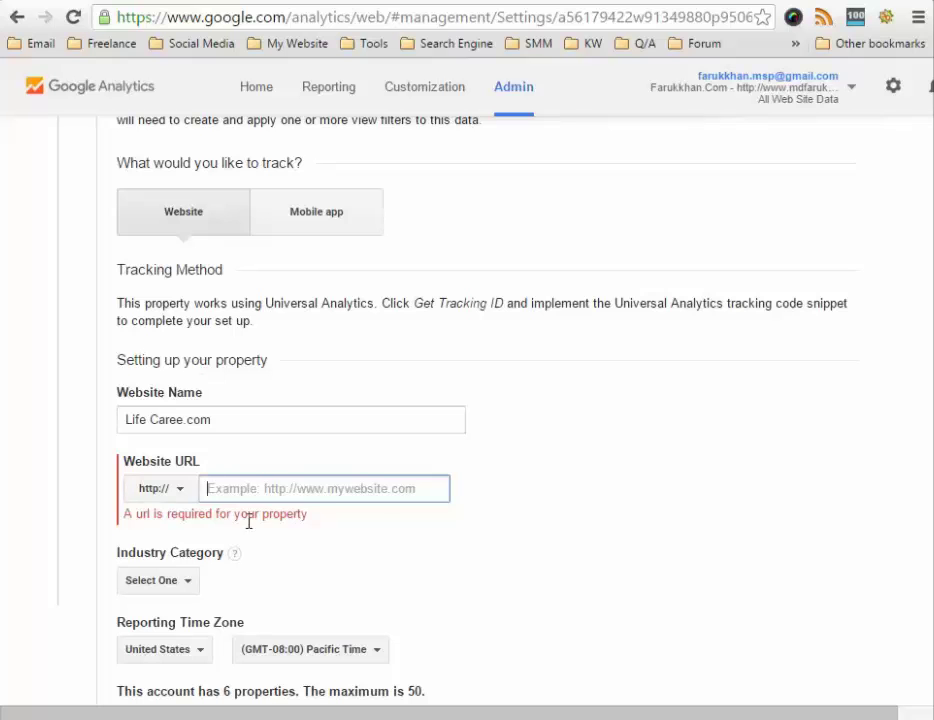
key("ctrl+v")
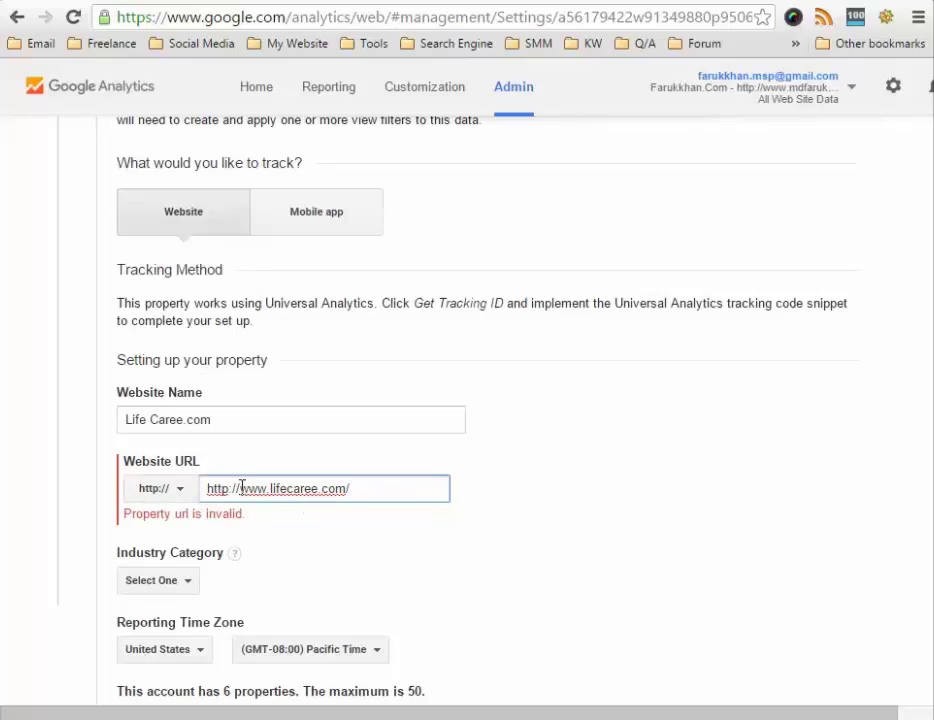
left_click_drag(241, 490, 186, 497)
key("BackSpace")
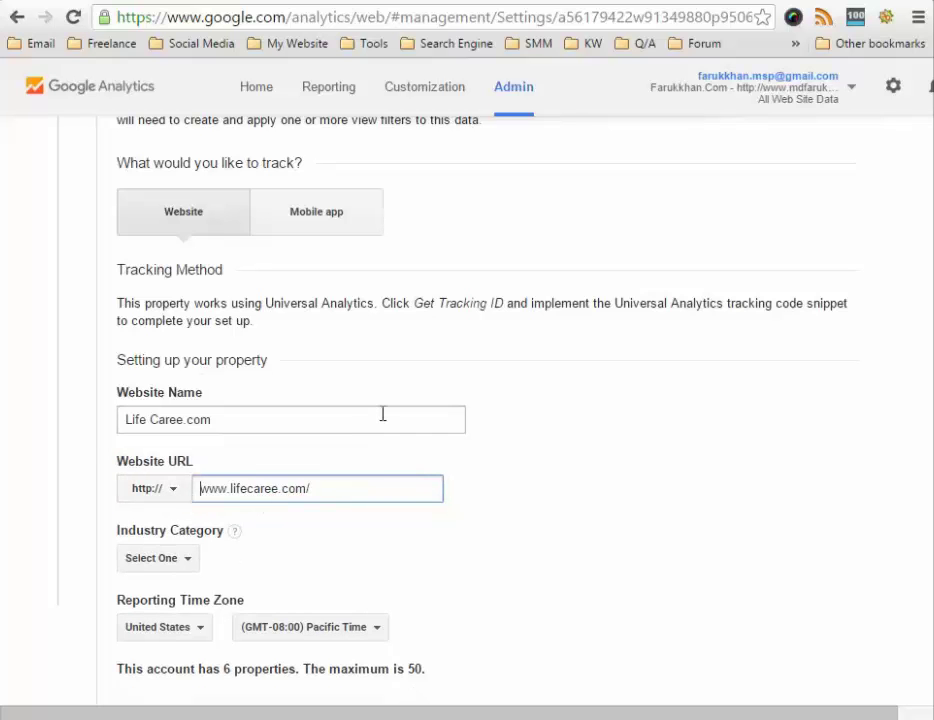
left_click(369, 482)
key("BackSpace")
scroll(361, 477, "down", 3)
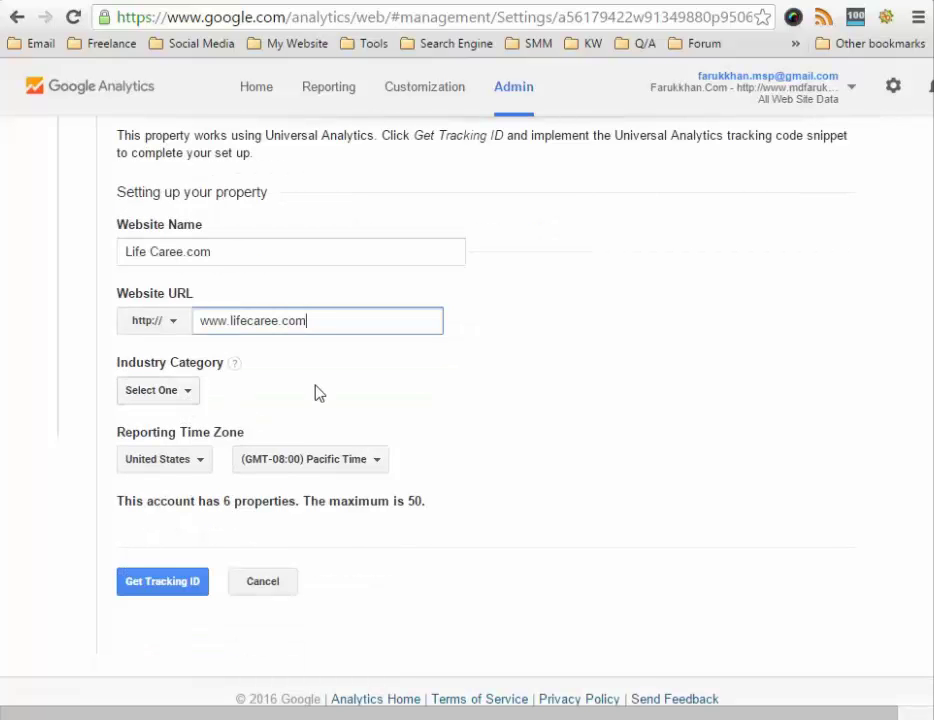
Step: Set the industry category to Finance and create the property to get its tracking ID
left_click(186, 397)
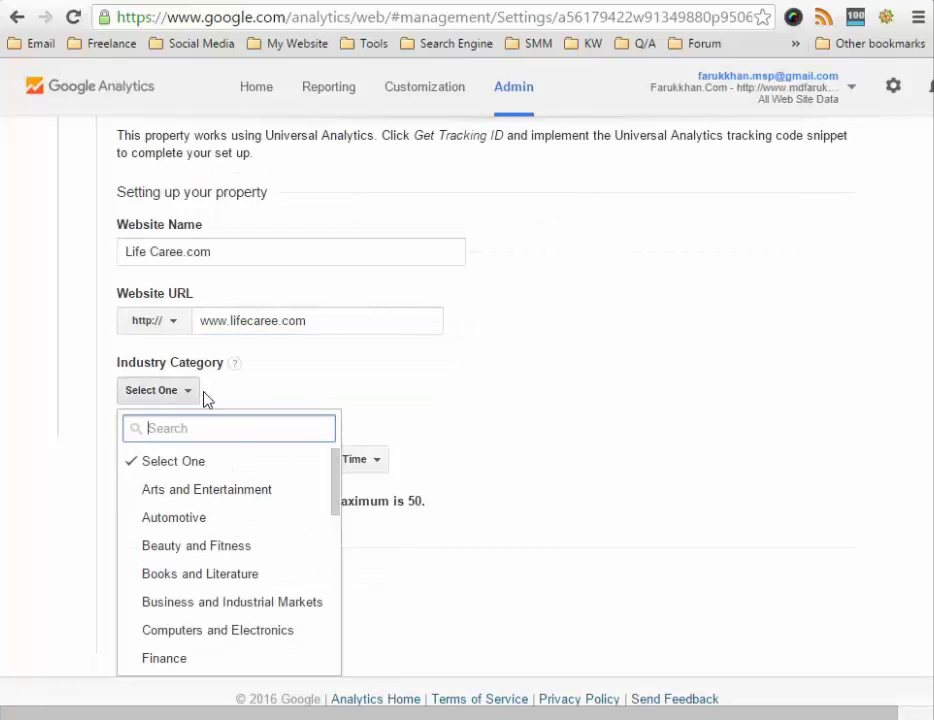
left_click(153, 660)
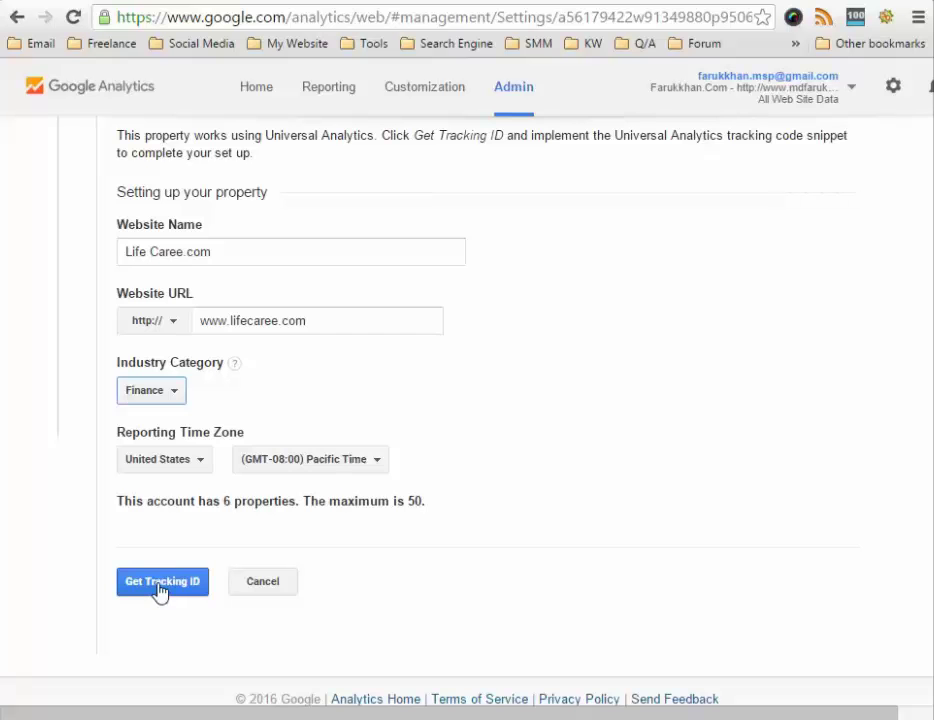
scroll(498, 521, "up", 1)
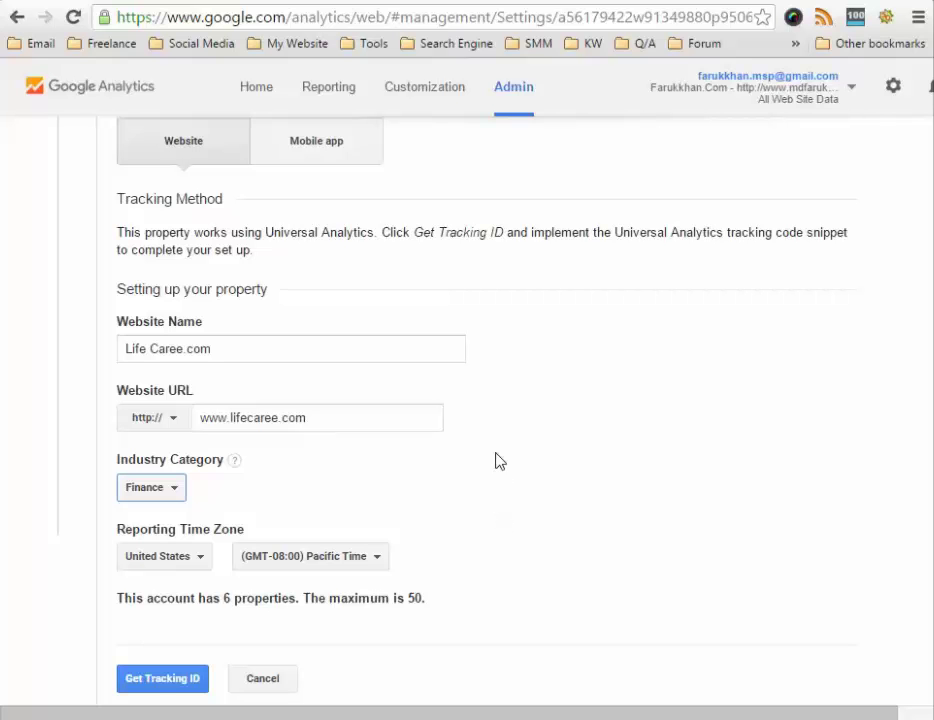
left_click(155, 686)
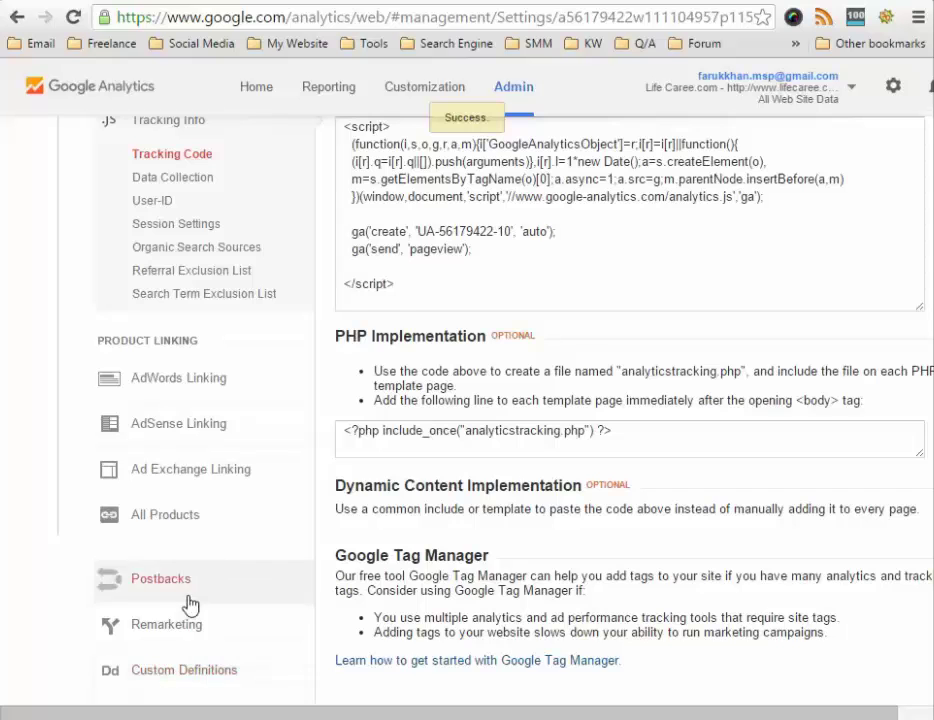
Step: Highlight the new property's tracking ID, followed by its entire website tracking script
scroll(265, 514, "up", 2)
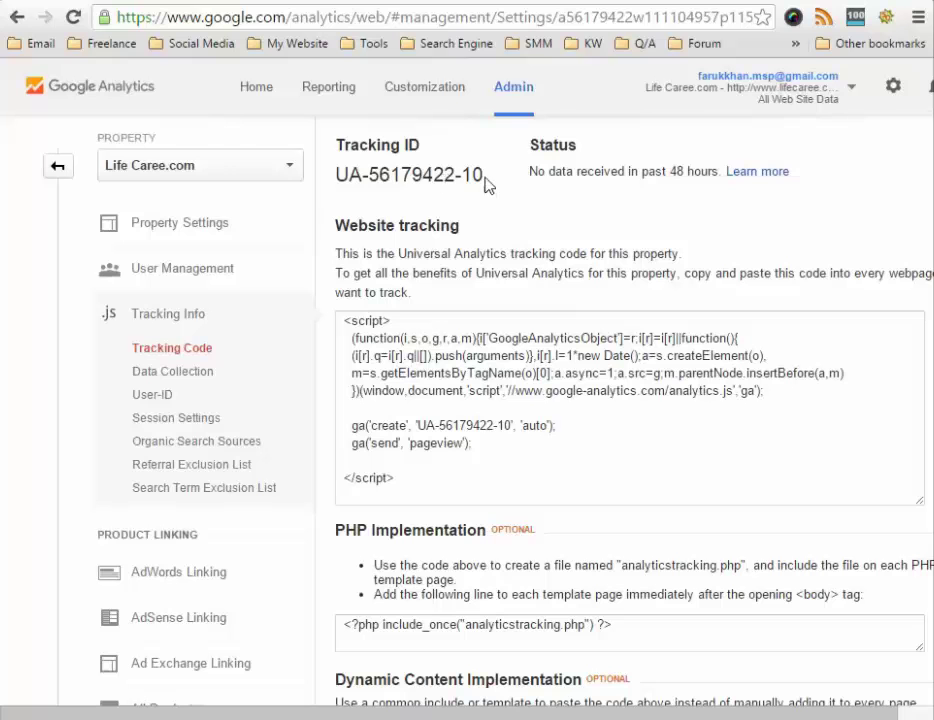
left_click_drag(485, 177, 337, 175)
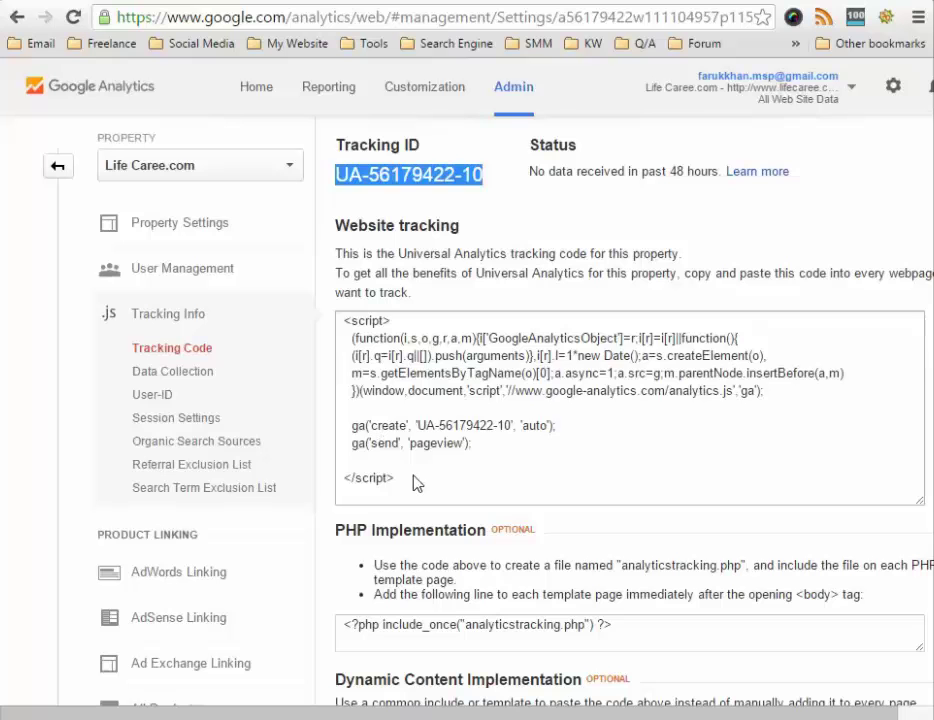
left_click_drag(415, 480, 340, 320)
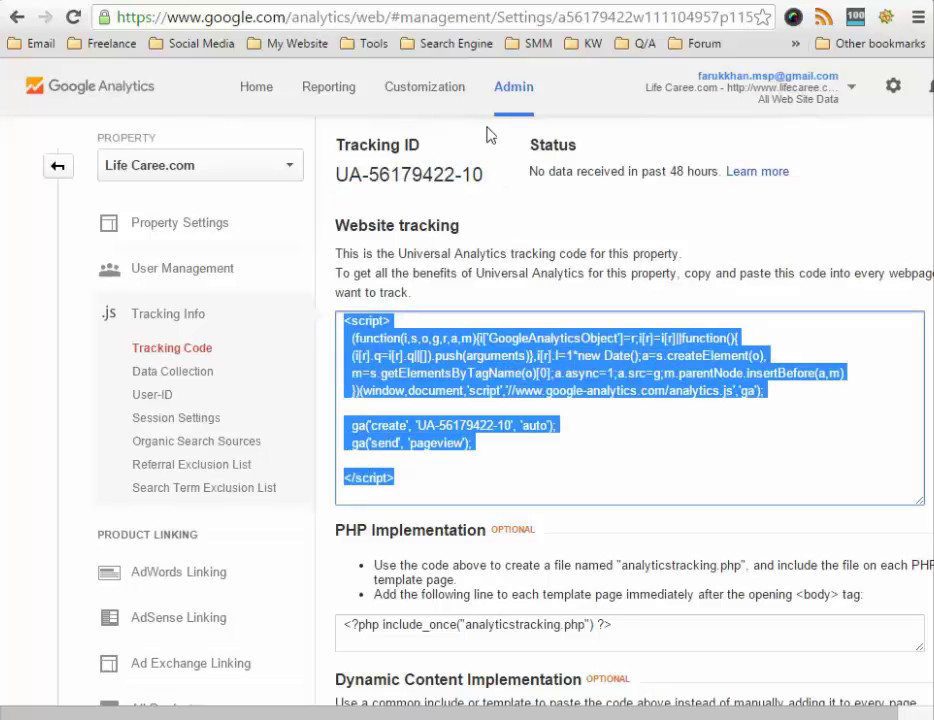
Step: Switch to the site's WordPress admin, open the theme editor and find the Theme Header template in the file list
key("ctrl+Tab")
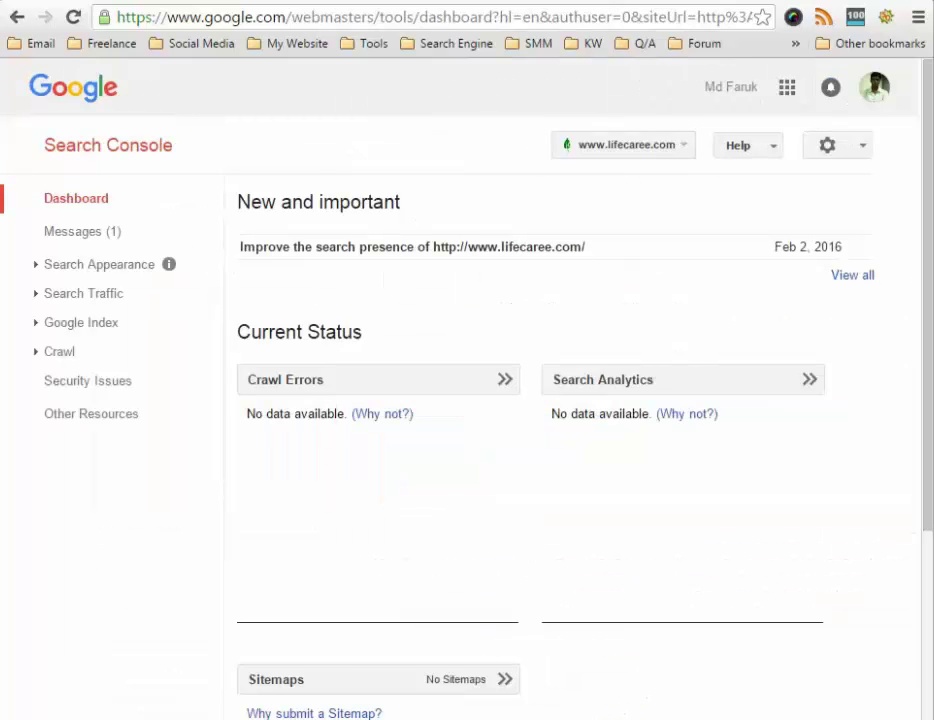
key("ctrl+Tab")
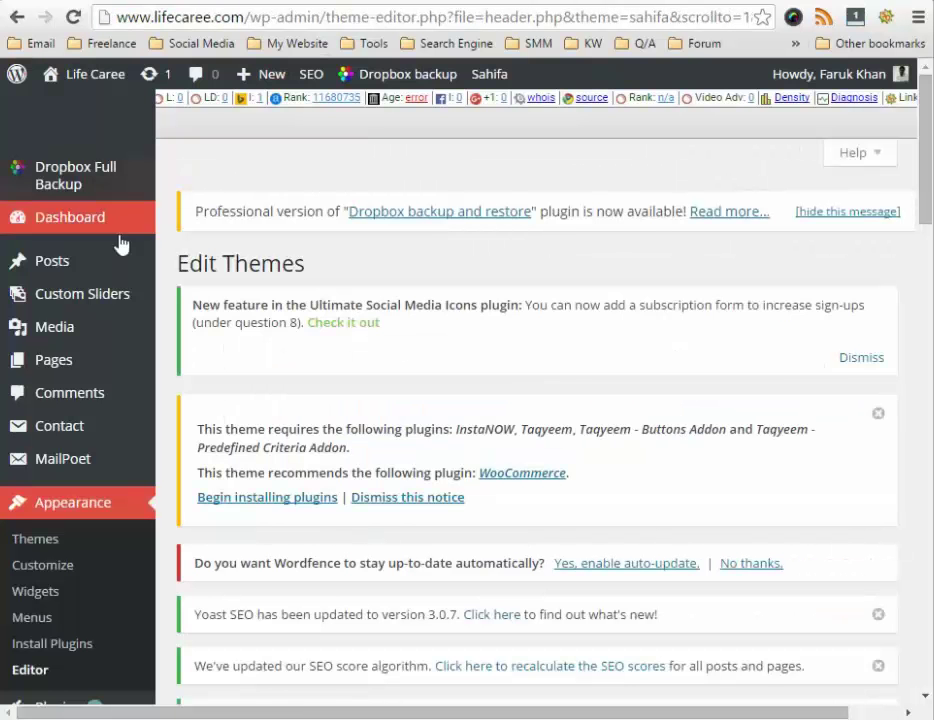
mouse_move(113, 321)
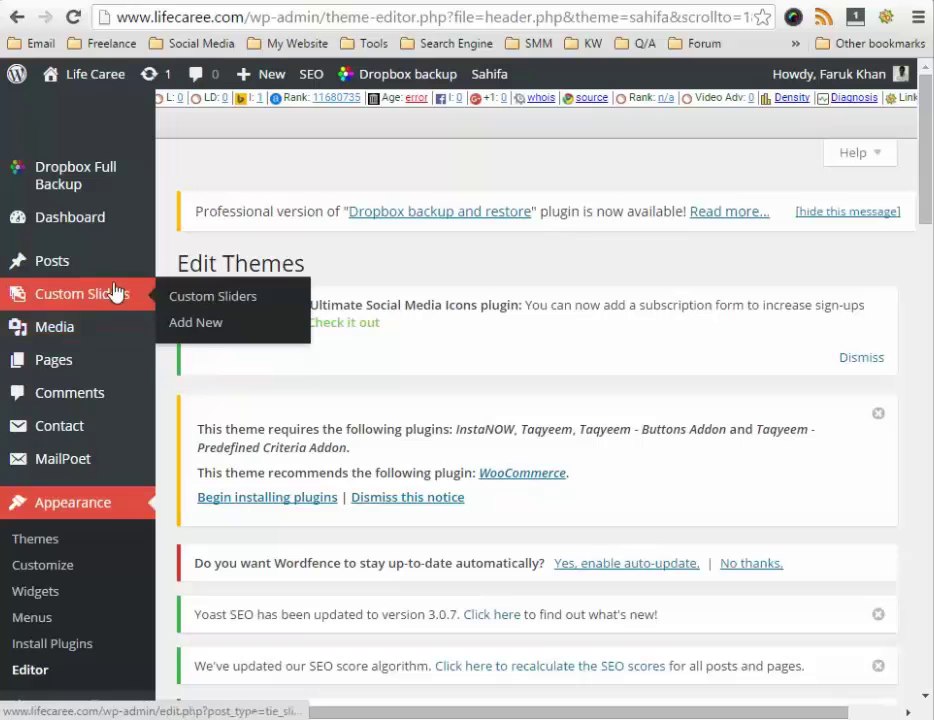
mouse_move(125, 261)
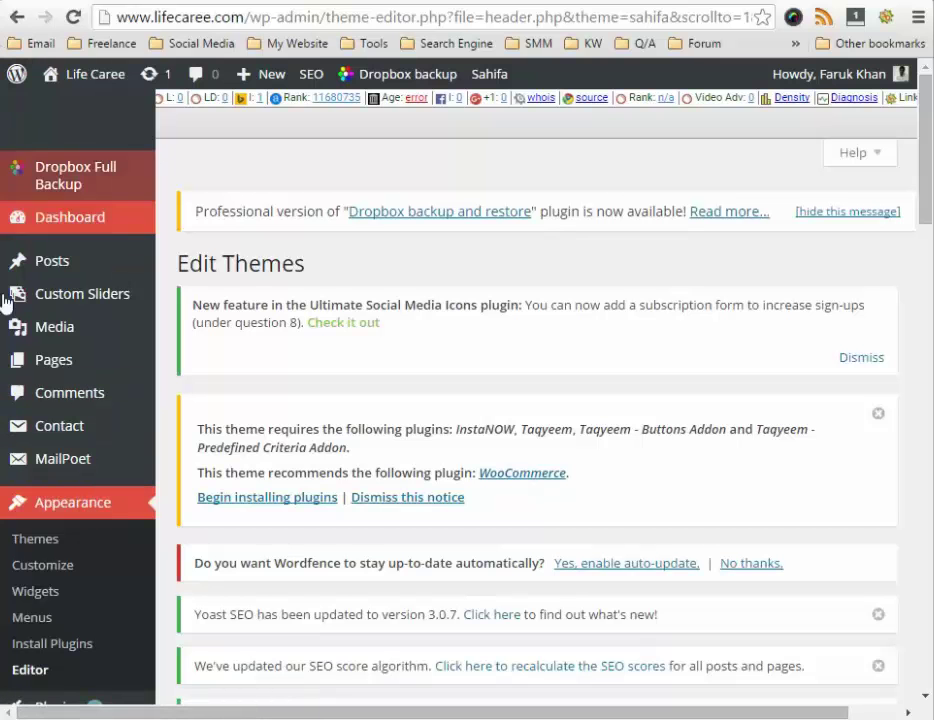
left_click(40, 676)
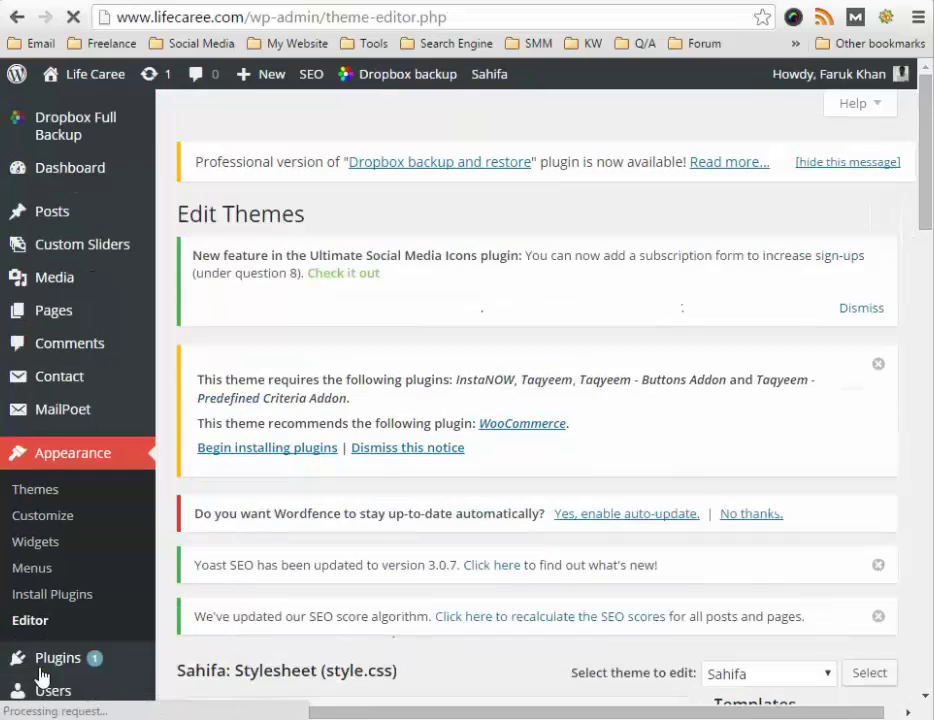
scroll(859, 415, "down", 8)
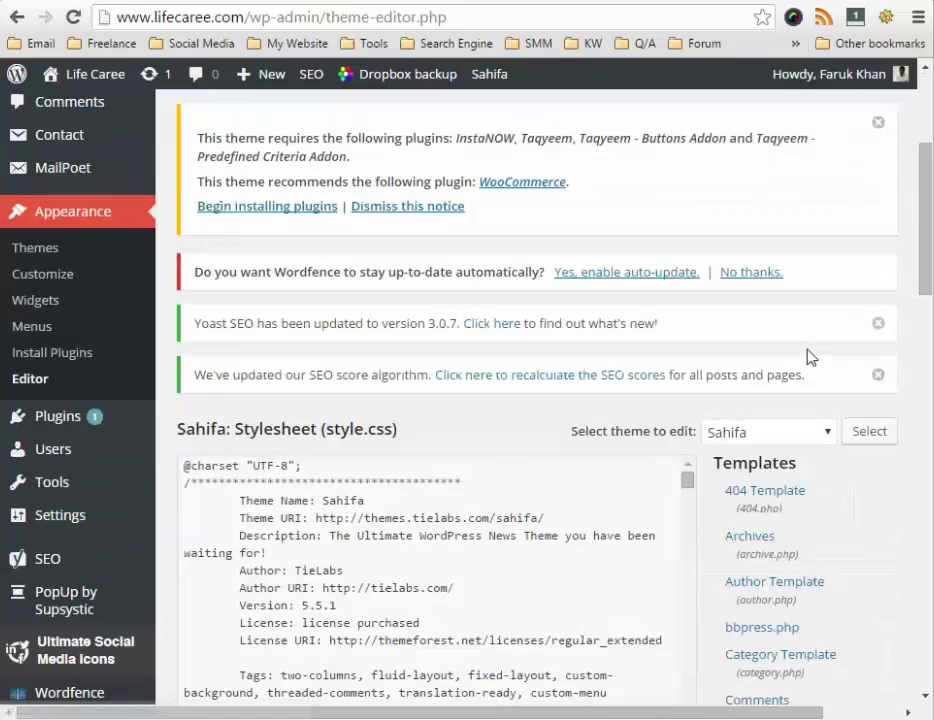
scroll(846, 372, "down", 1)
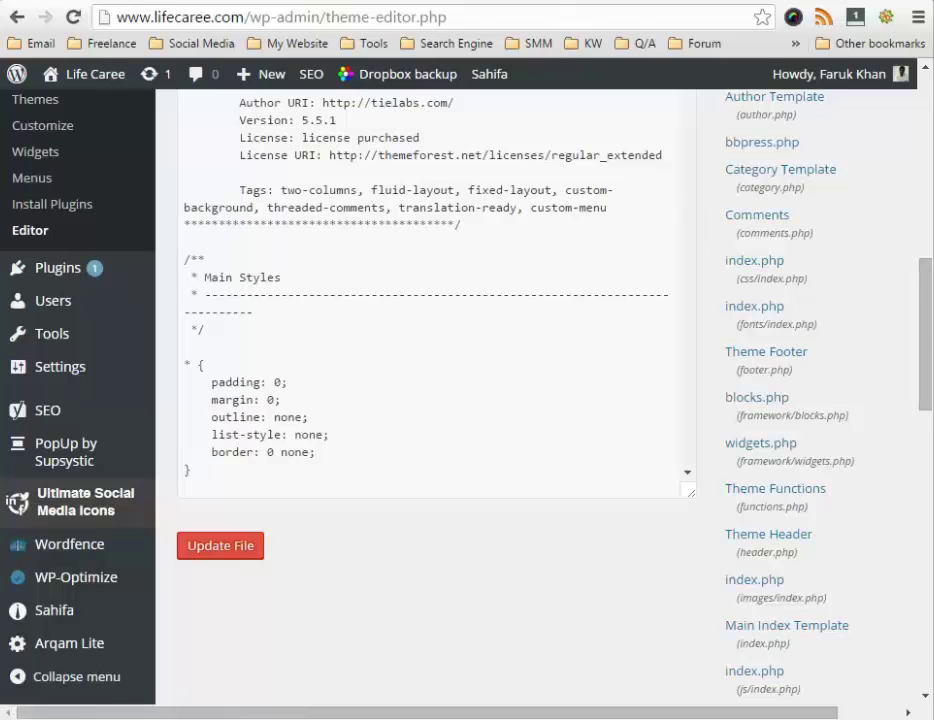
Step: Return to the Google Analytics tracking code page and highlight the instruction to paste the code into every webpage
left_click(577, 1)
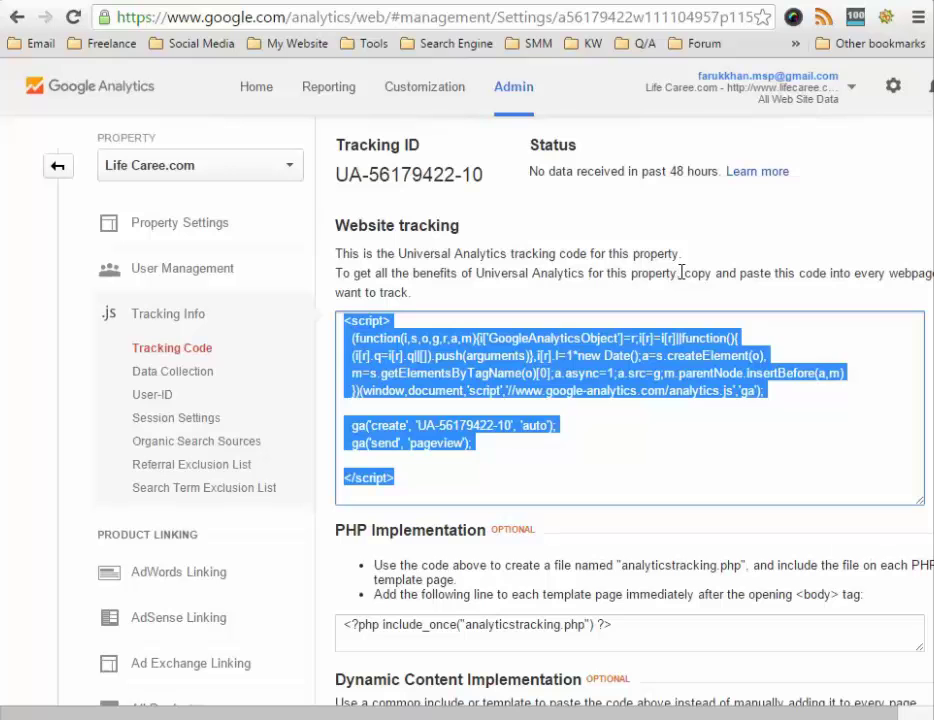
left_click_drag(680, 273, 744, 288)
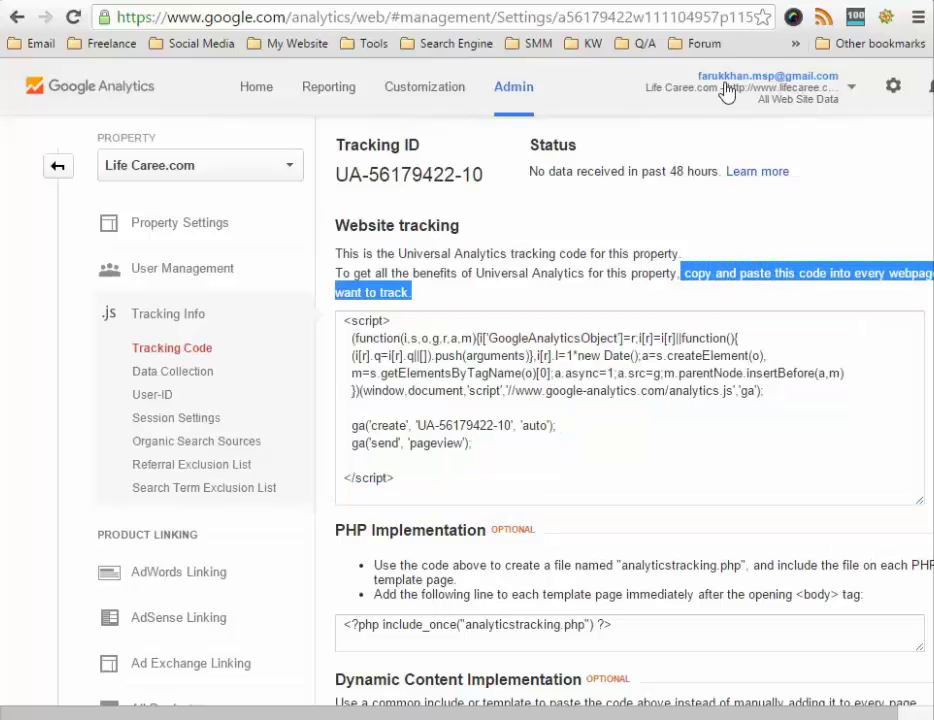
Step: Switch back to the site's WordPress theme editor and open the Theme Header template (header.php) for editing
left_click(472, 1)
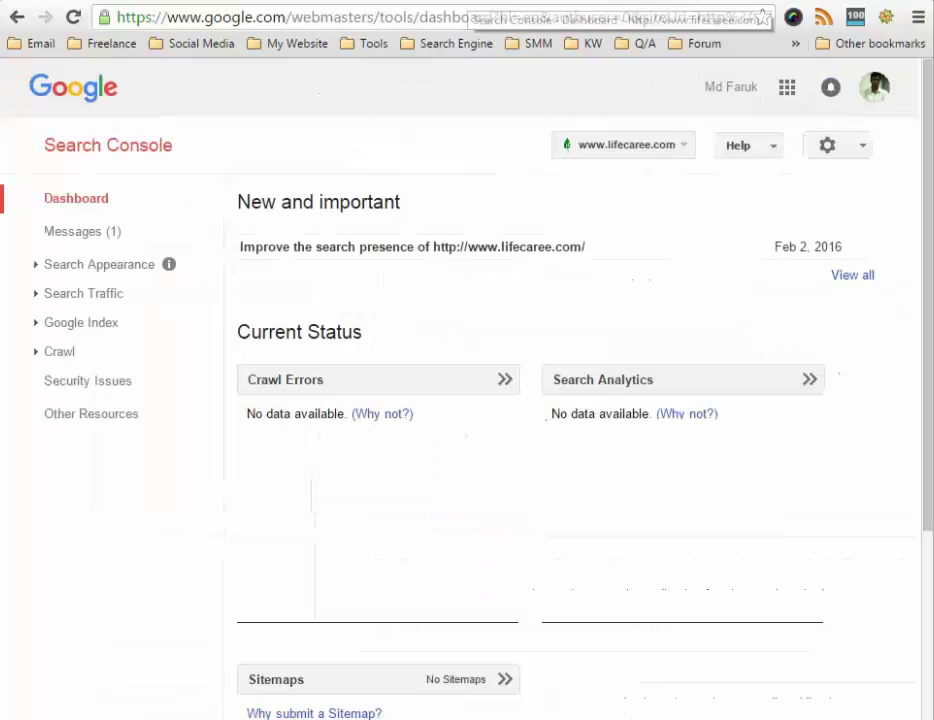
left_click(345, 1)
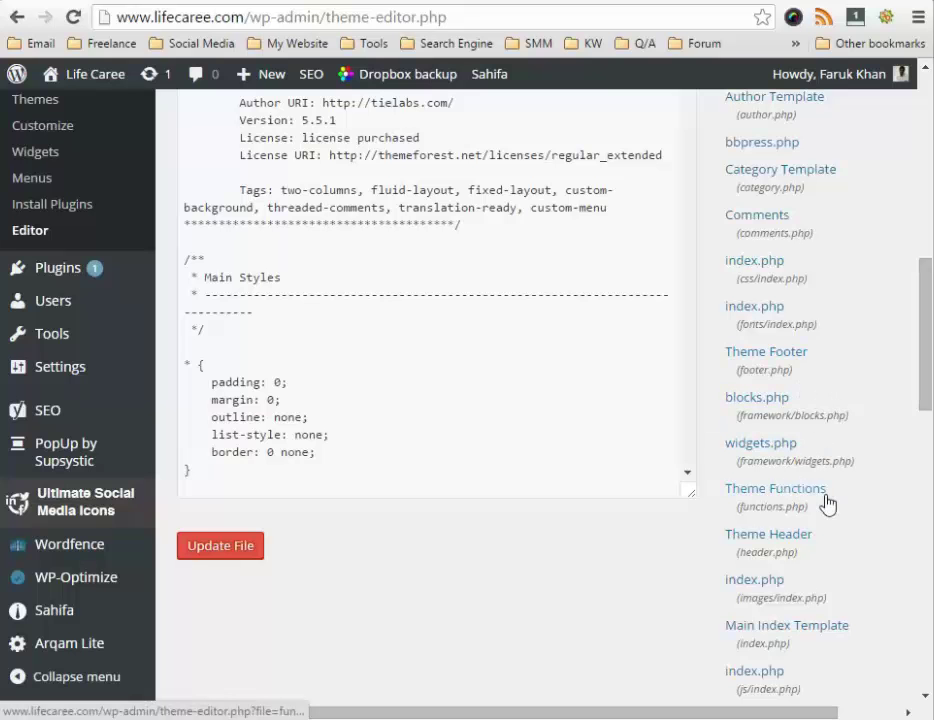
left_click(768, 540)
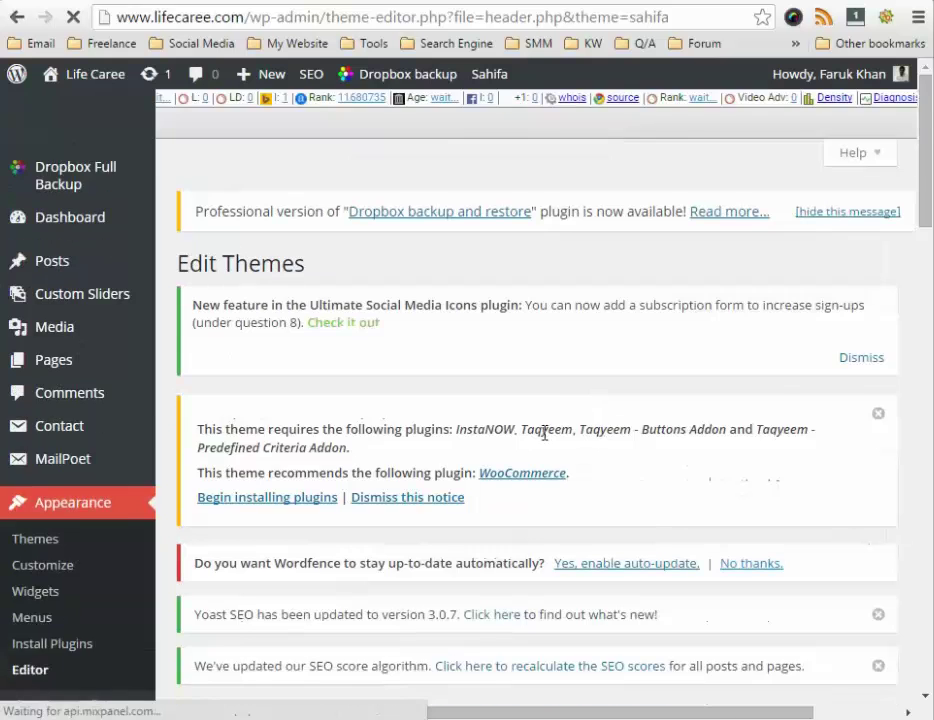
scroll(542, 427, "down", 10)
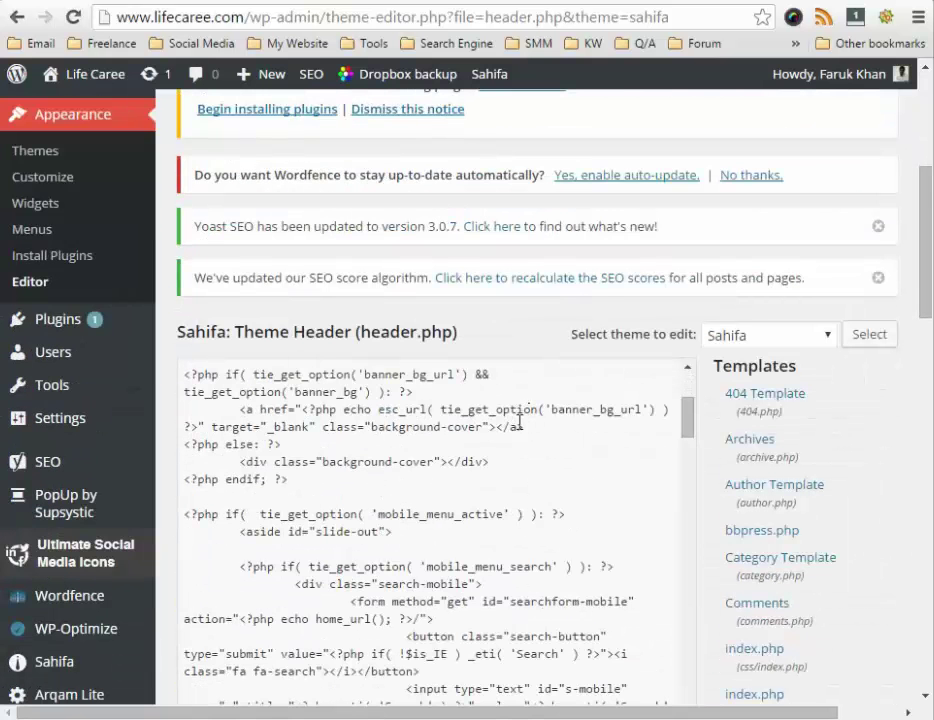
Step: Look through the header.php code and highlight the area around the opening head tag
scroll(525, 428, "down", 1)
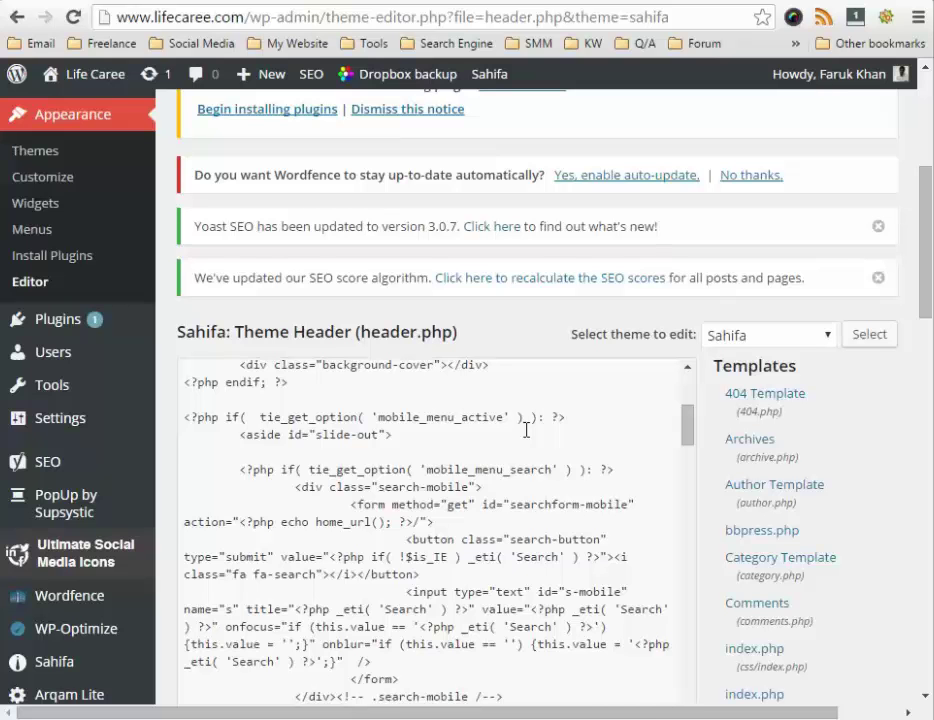
scroll(327, 478, "up", 6)
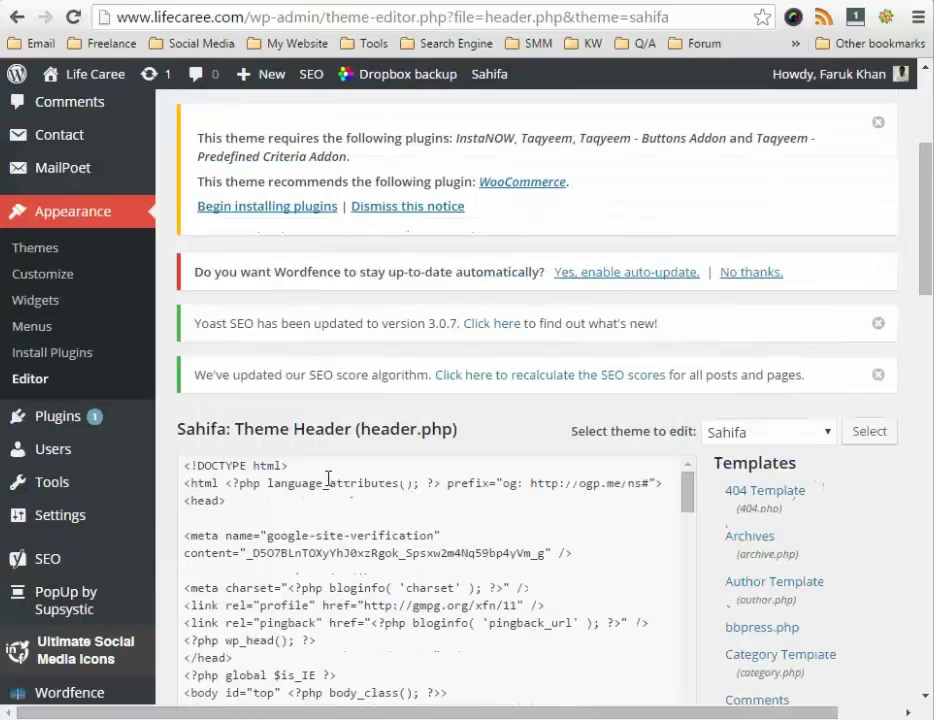
left_click_drag(244, 500, 372, 500)
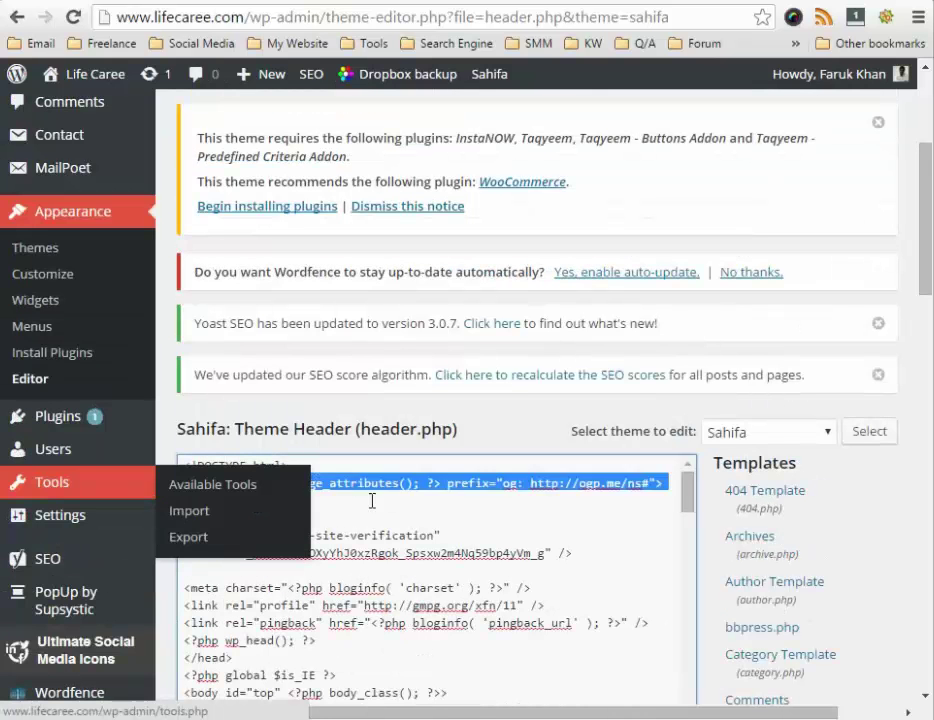
left_click(494, 521)
left_click(252, 501)
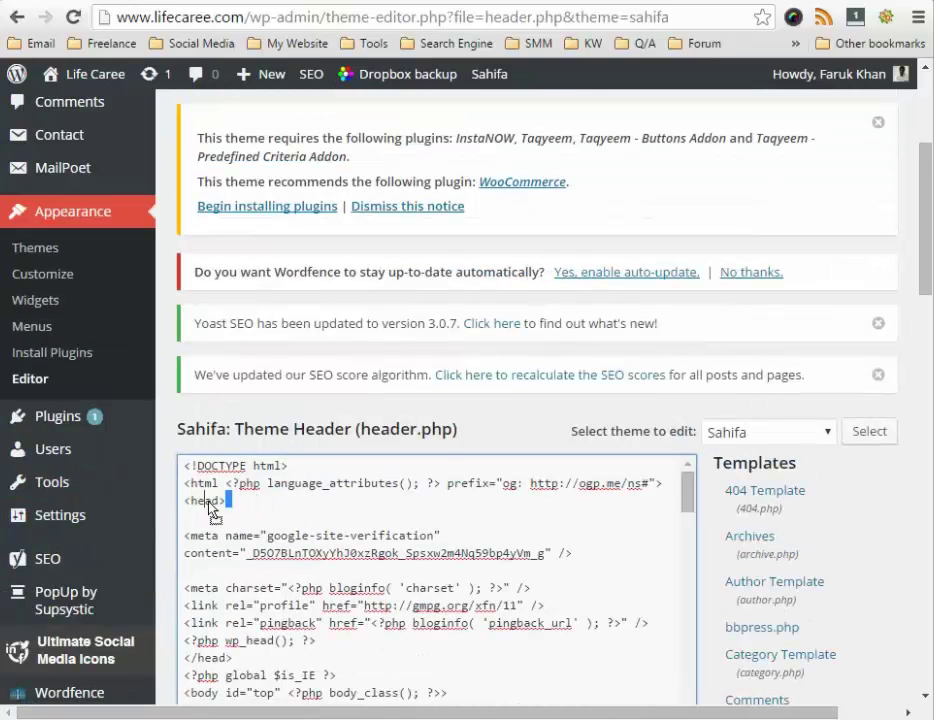
Step: Paste the Google Analytics tracking script on a new line just above the closing head tag in header.php and update the file
scroll(264, 500, "down", 2)
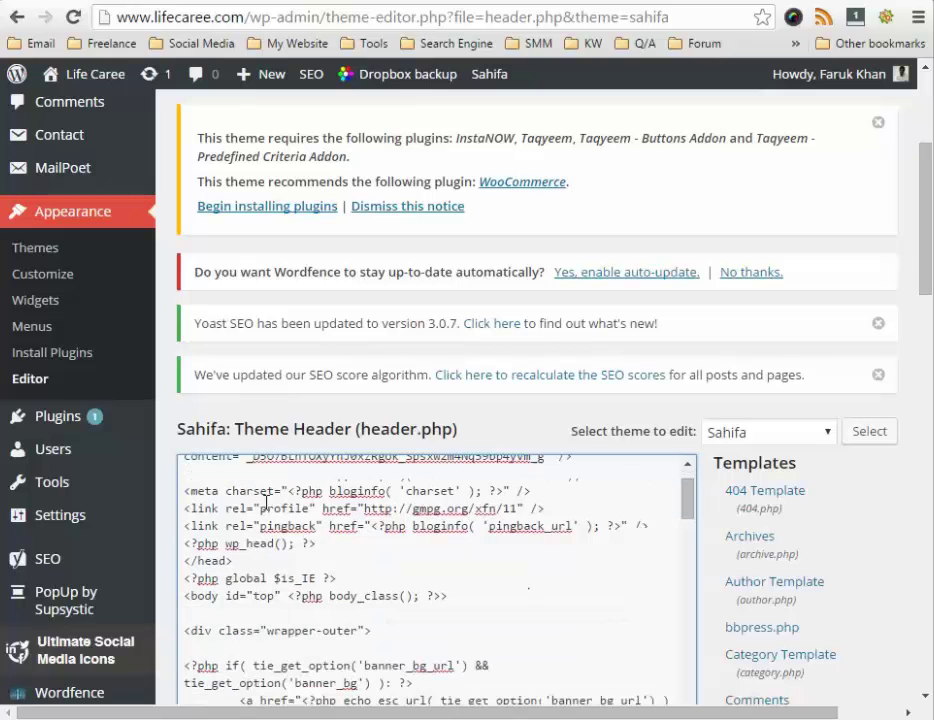
scroll(266, 500, "down", 2)
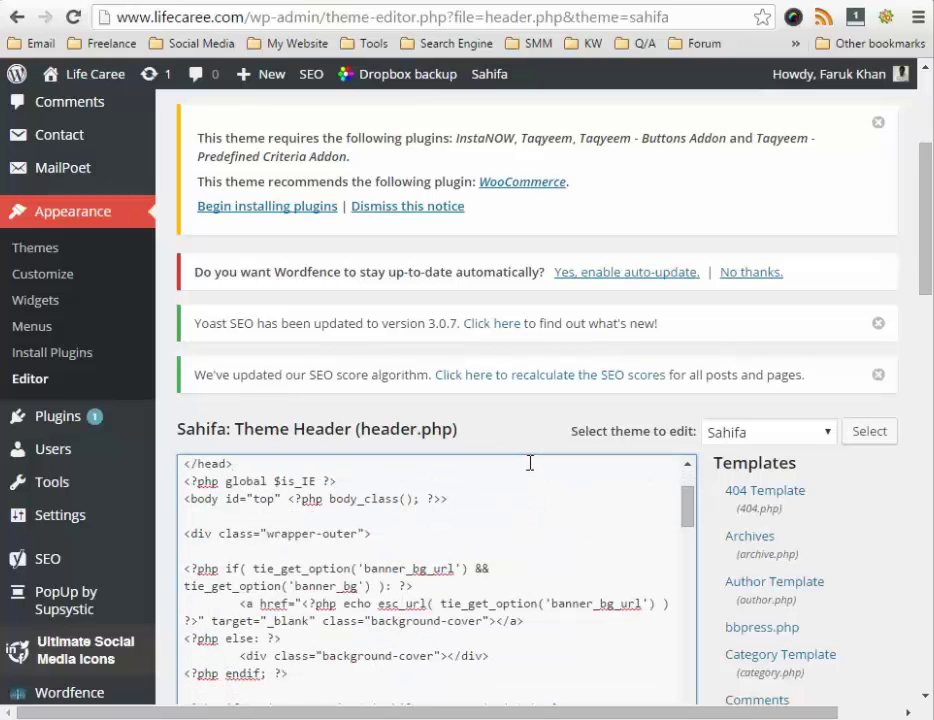
key("ctrl+f")
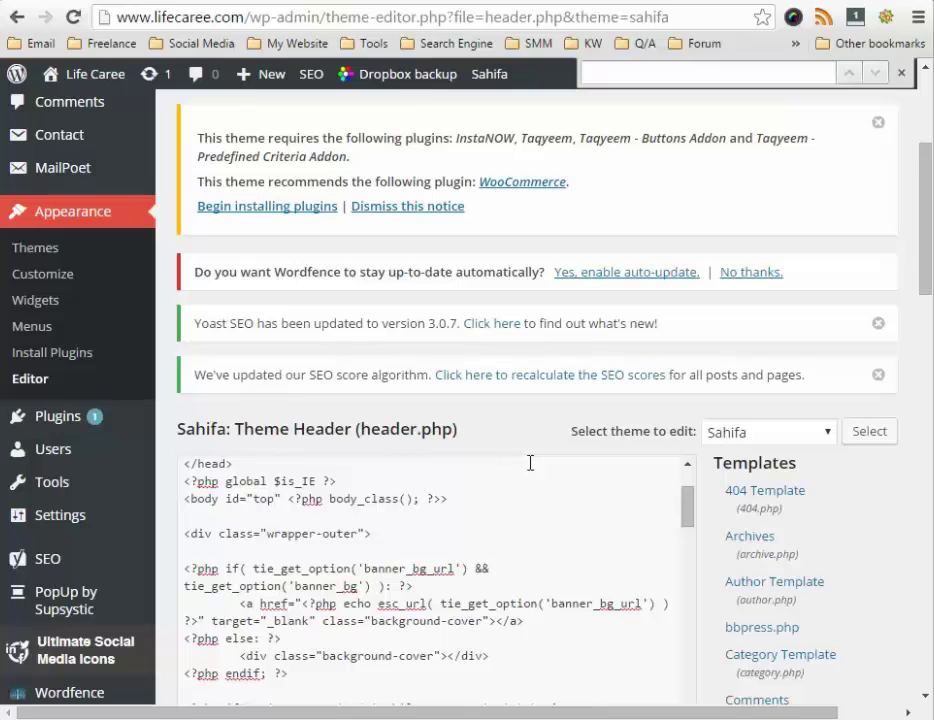
left_click(365, 467)
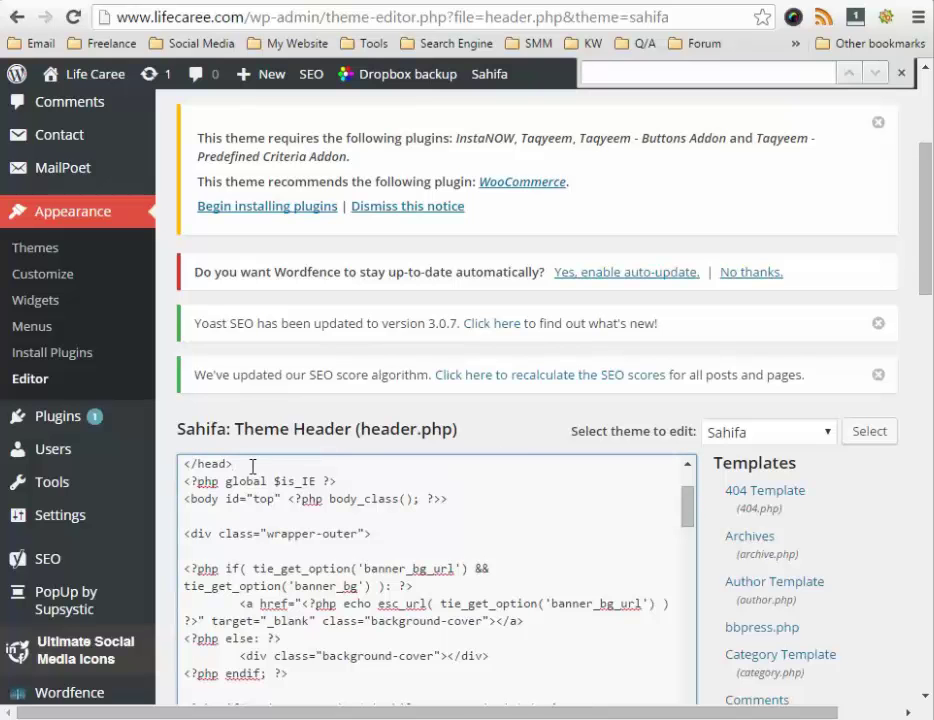
scroll(254, 470, "up", 2)
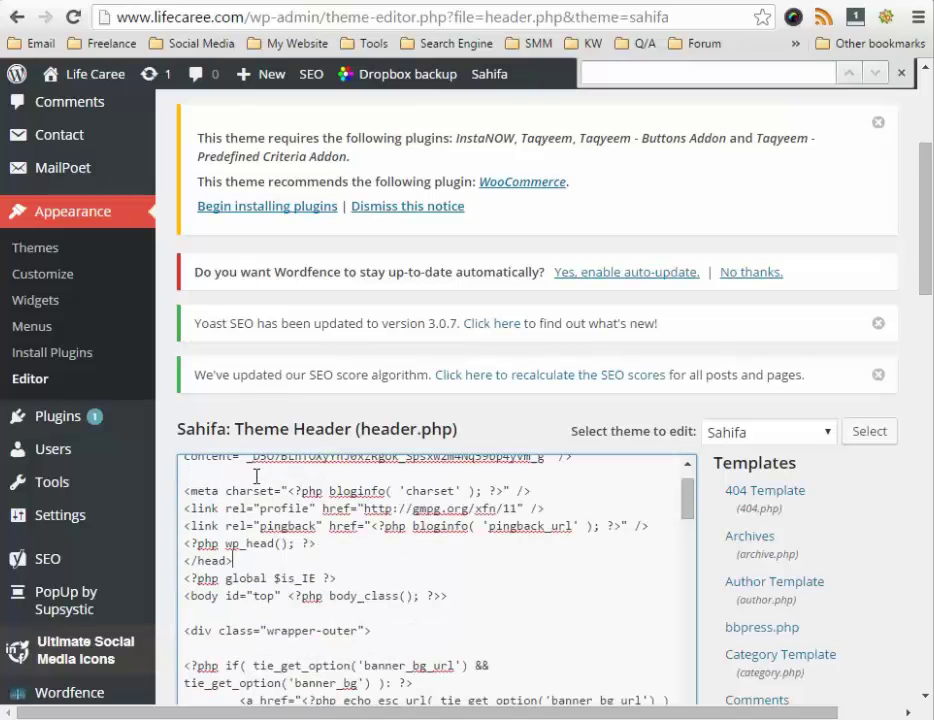
left_click(369, 544)
key("Return")
key("Return")
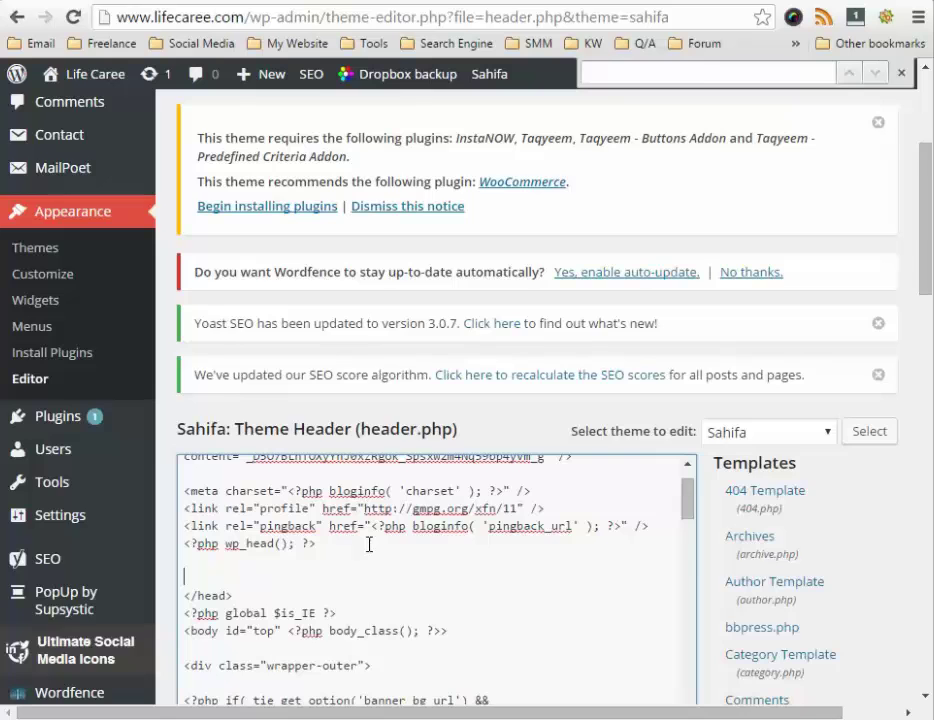
key("ctrl+v")
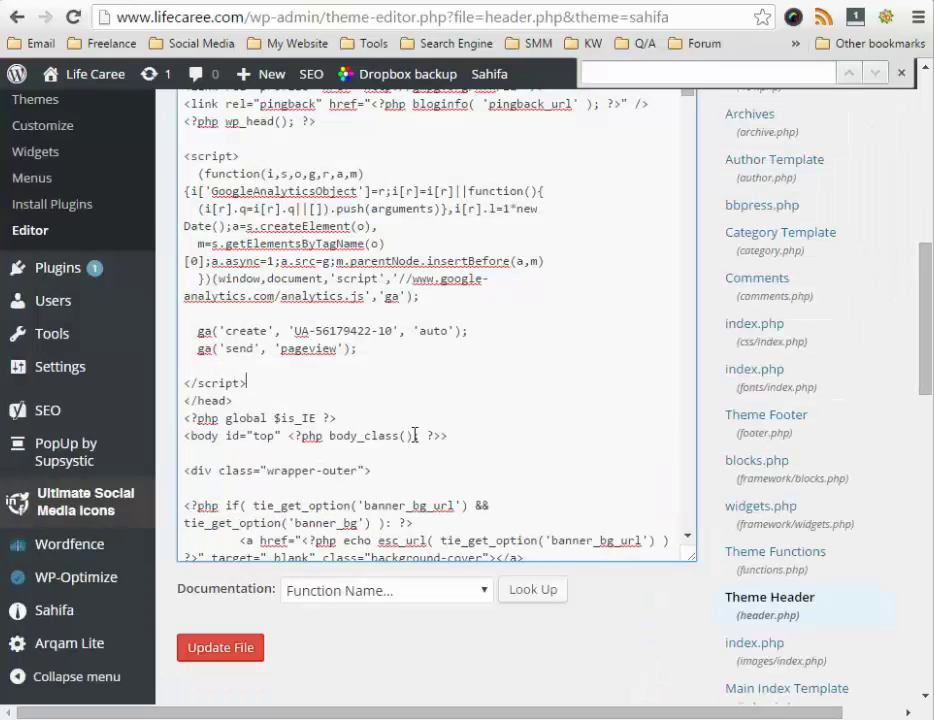
left_click(232, 650)
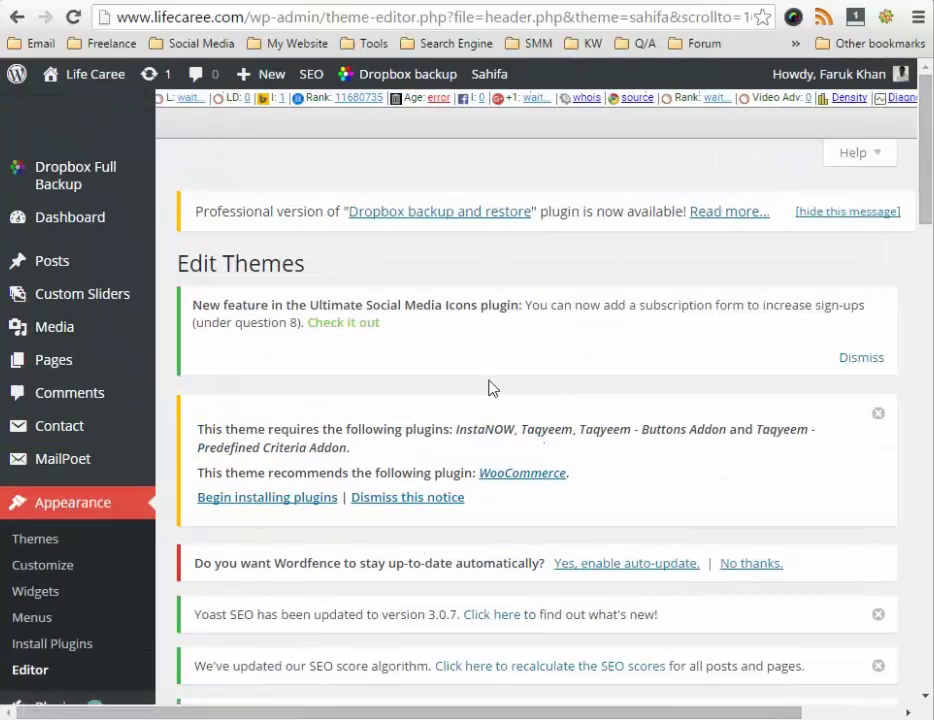
Step: Return to Google Analytics, check the property list and look over all properties on the account's home page
key("ctrl+Tab")
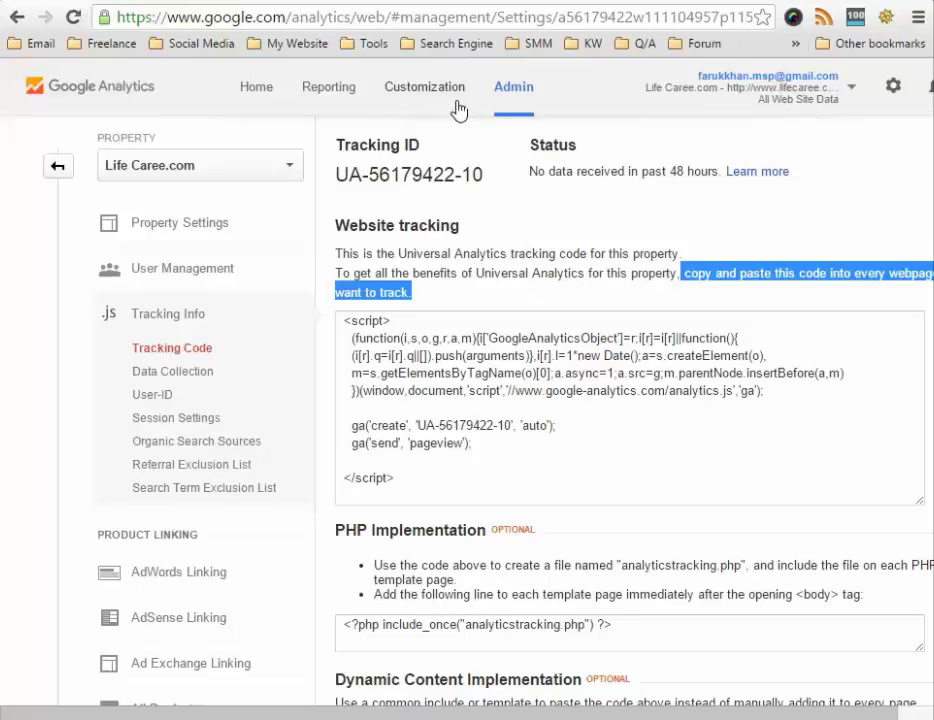
left_click(297, 170)
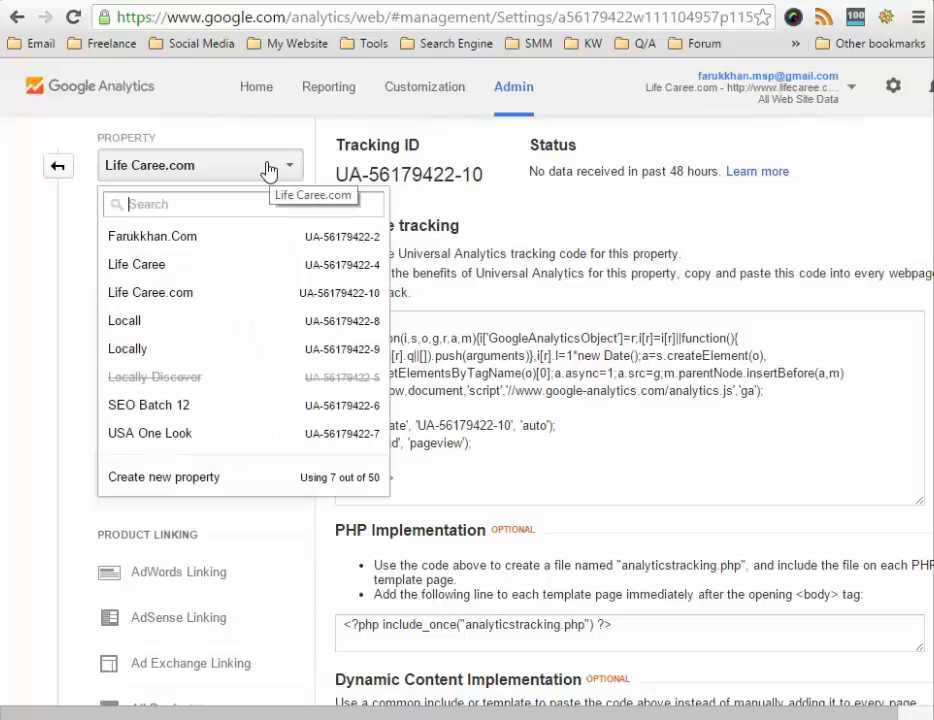
left_click(252, 87)
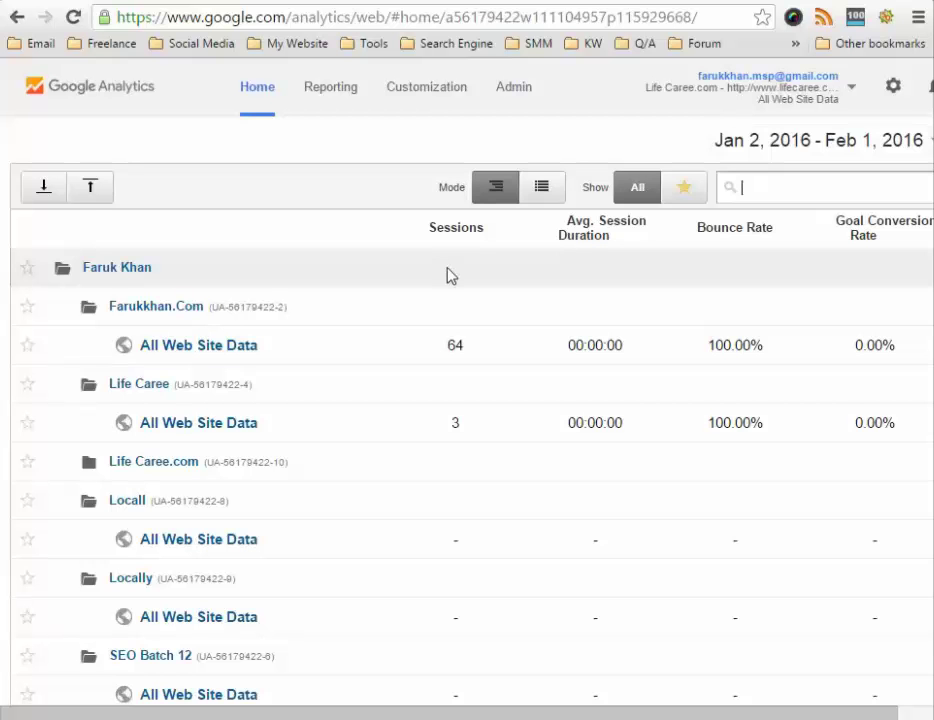
scroll(327, 345, "down", 2)
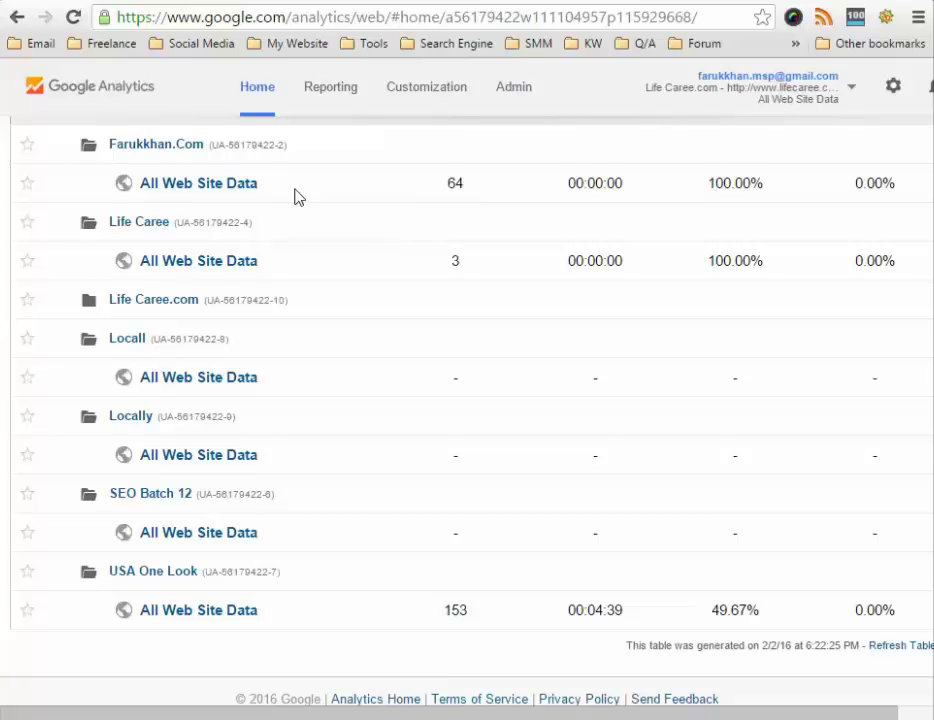
Step: Expand the Life Caree.com property, open its All Web Site Data view and show the Real-Time Overview report
left_click(147, 311)
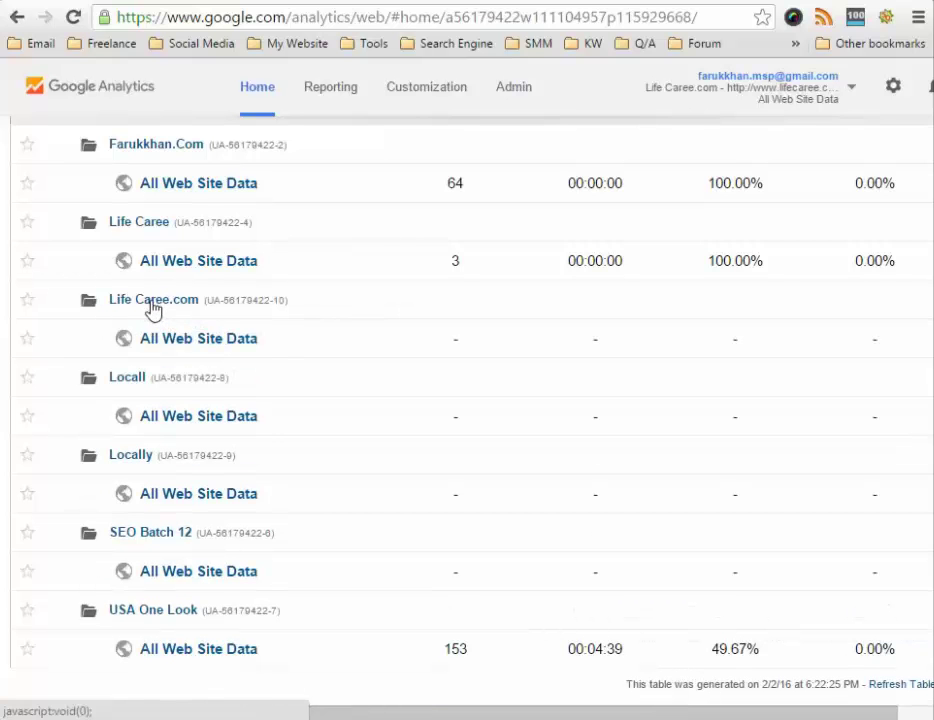
left_click(199, 342)
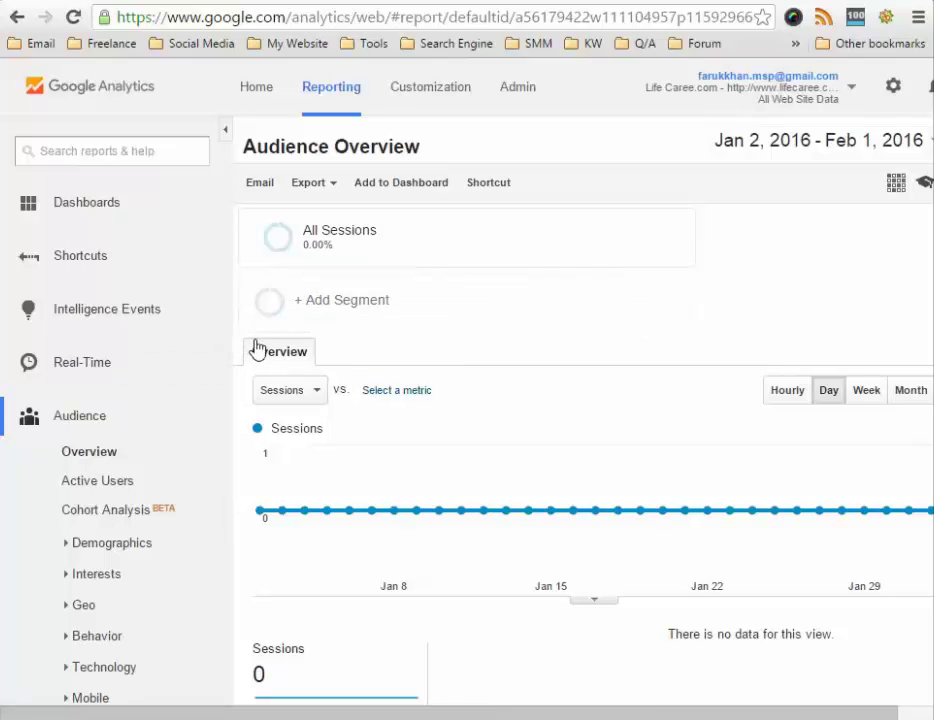
left_click(80, 366)
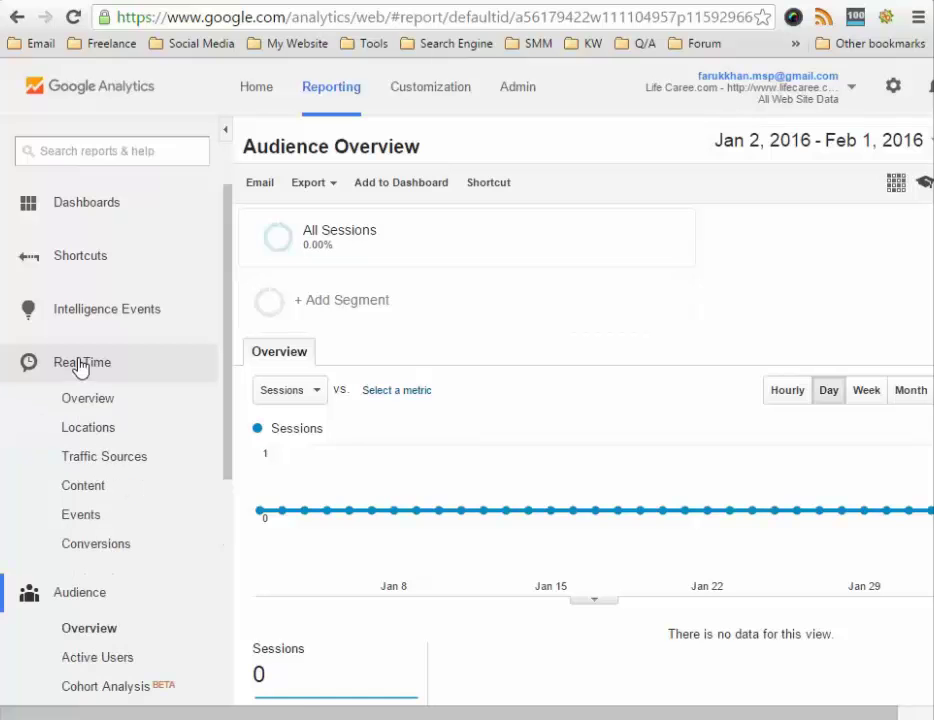
left_click(88, 400)
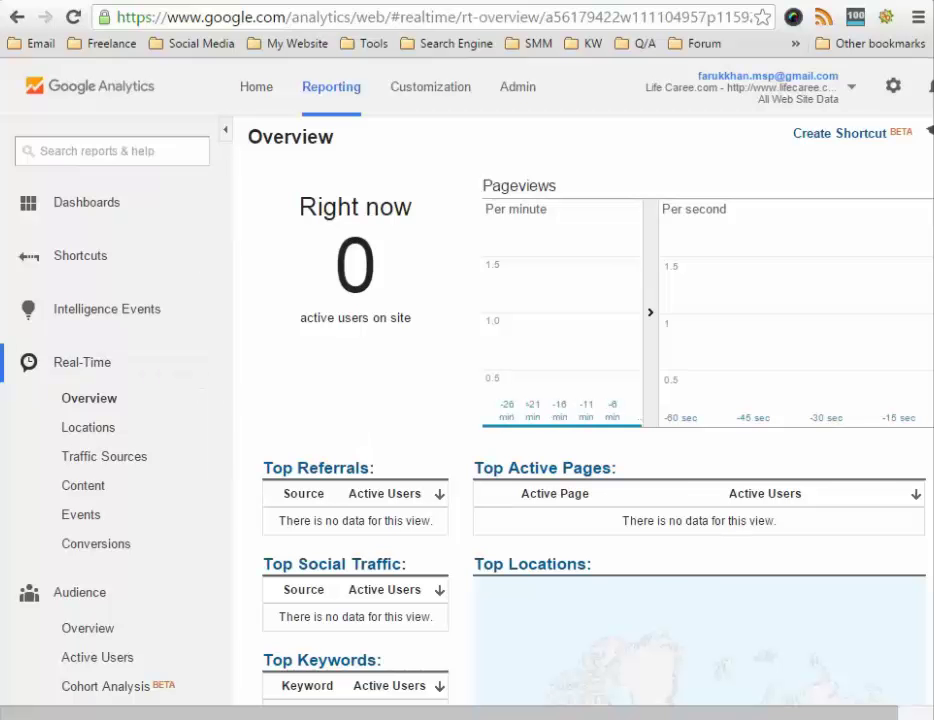
Step: Switch to the live lifecaree.com homepage and browse down to its recent posts
key("ctrl+Tab")
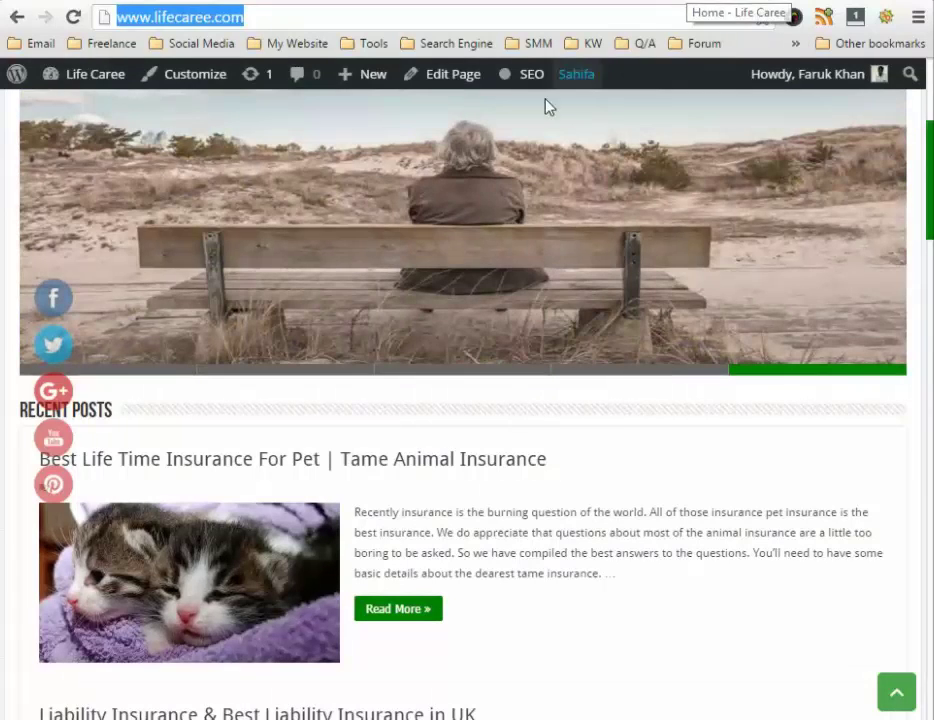
scroll(432, 252, "down", 3)
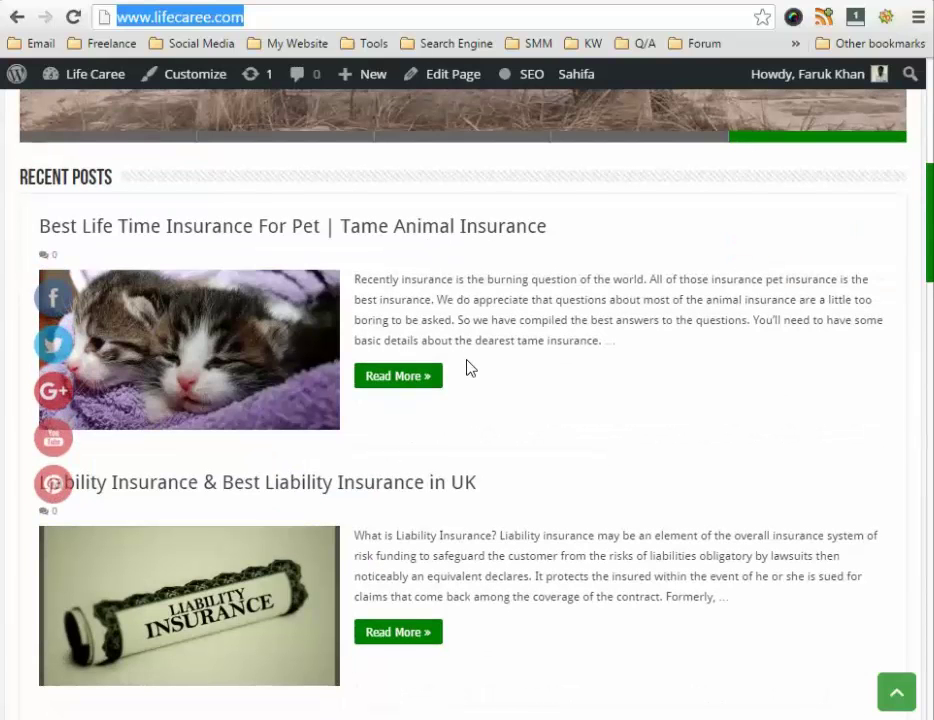